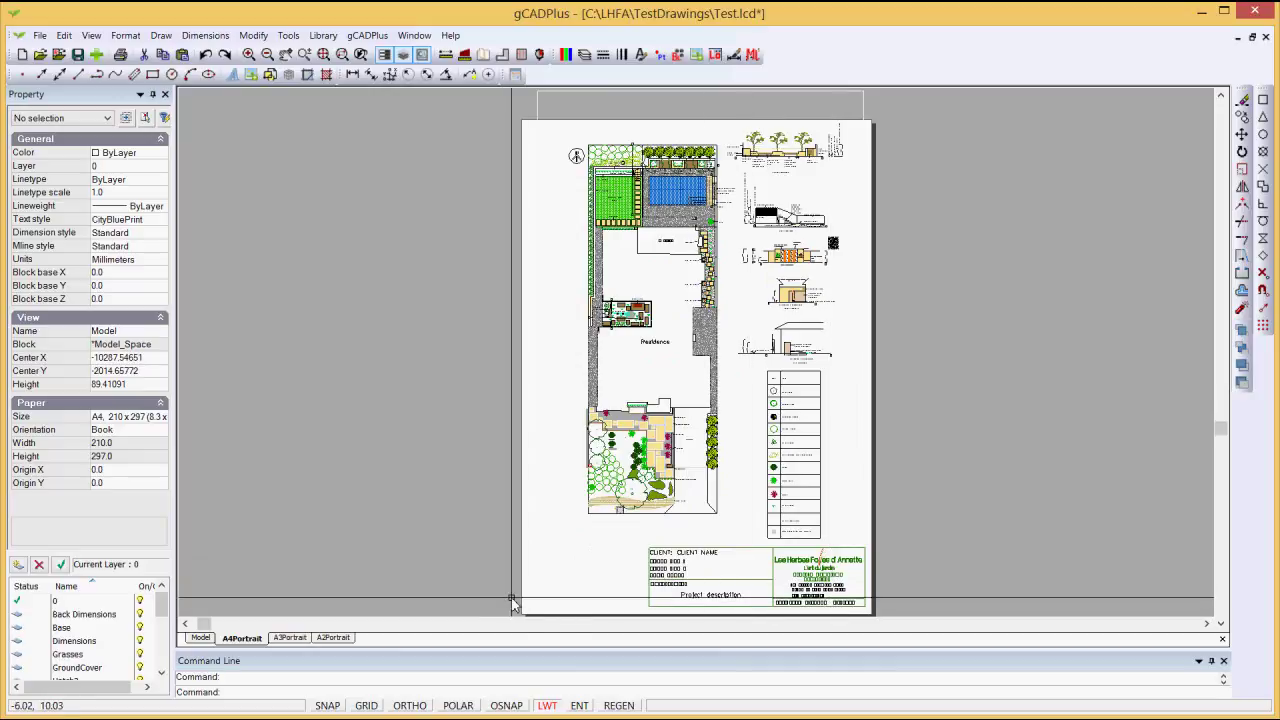
Compare the A3Portrait and A2Portrait layouts, and return to the A4Portrait layout
click(301, 640)
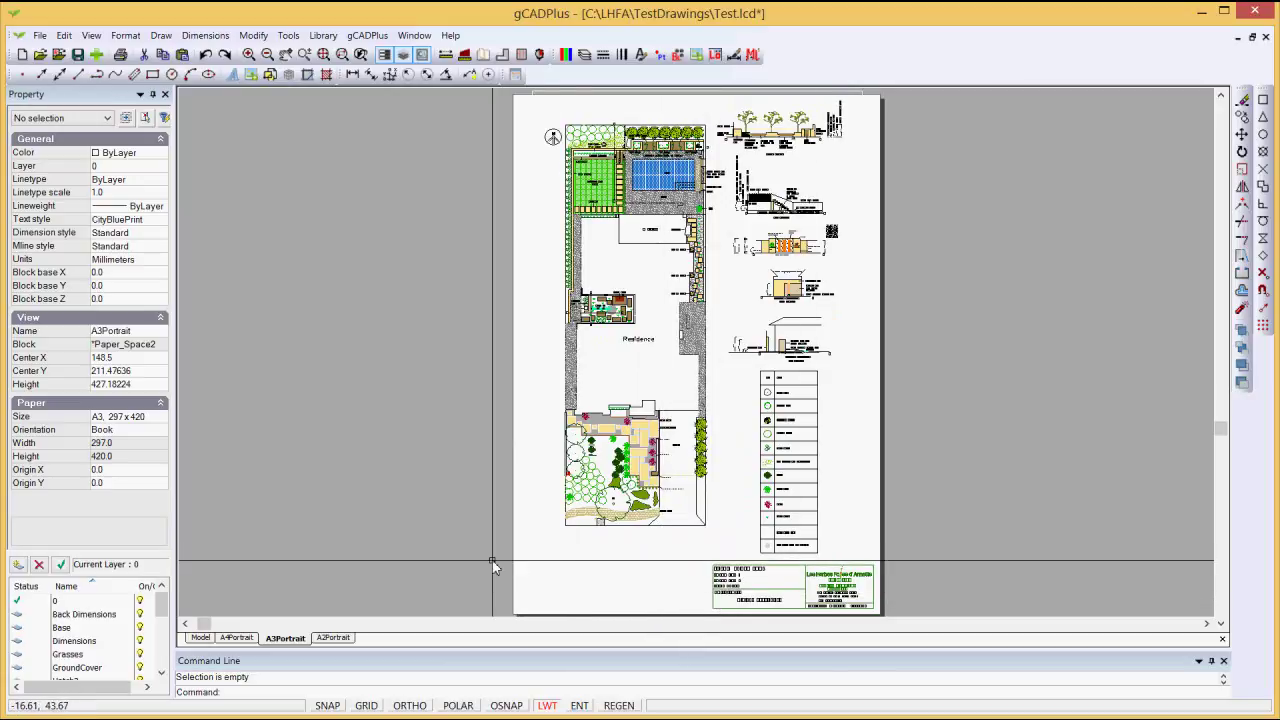
click(336, 639)
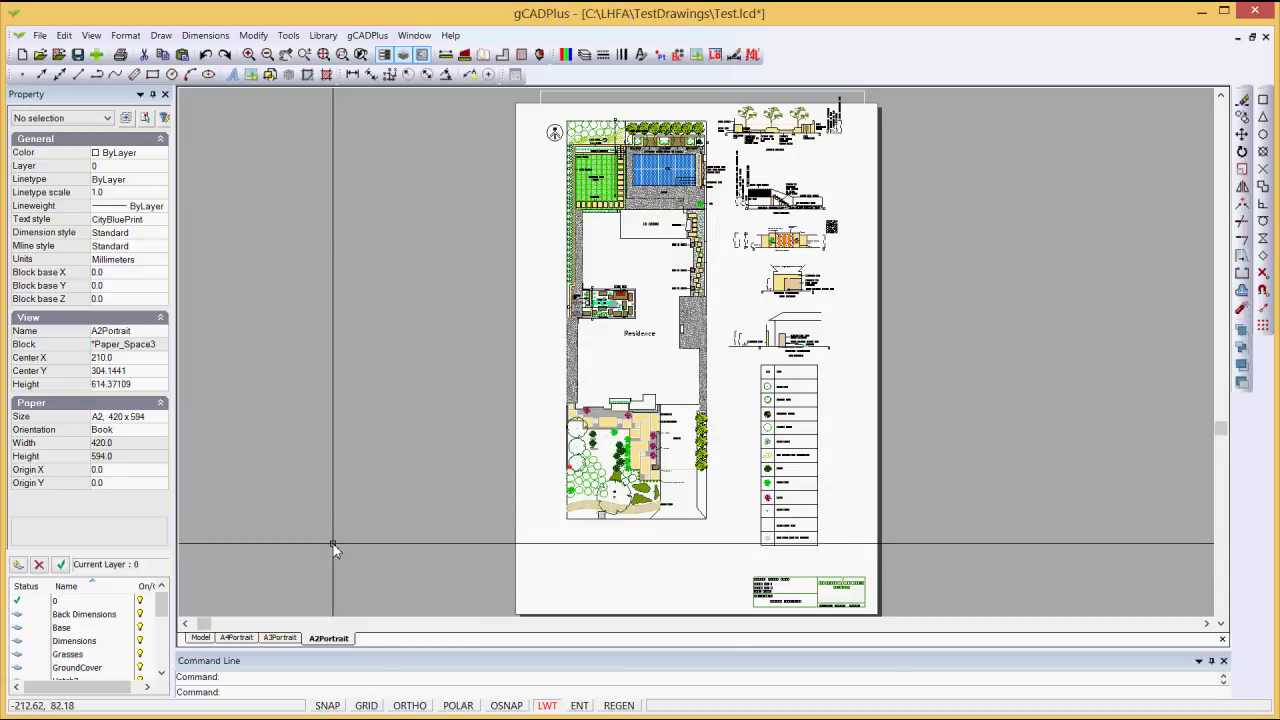
click(246, 639)
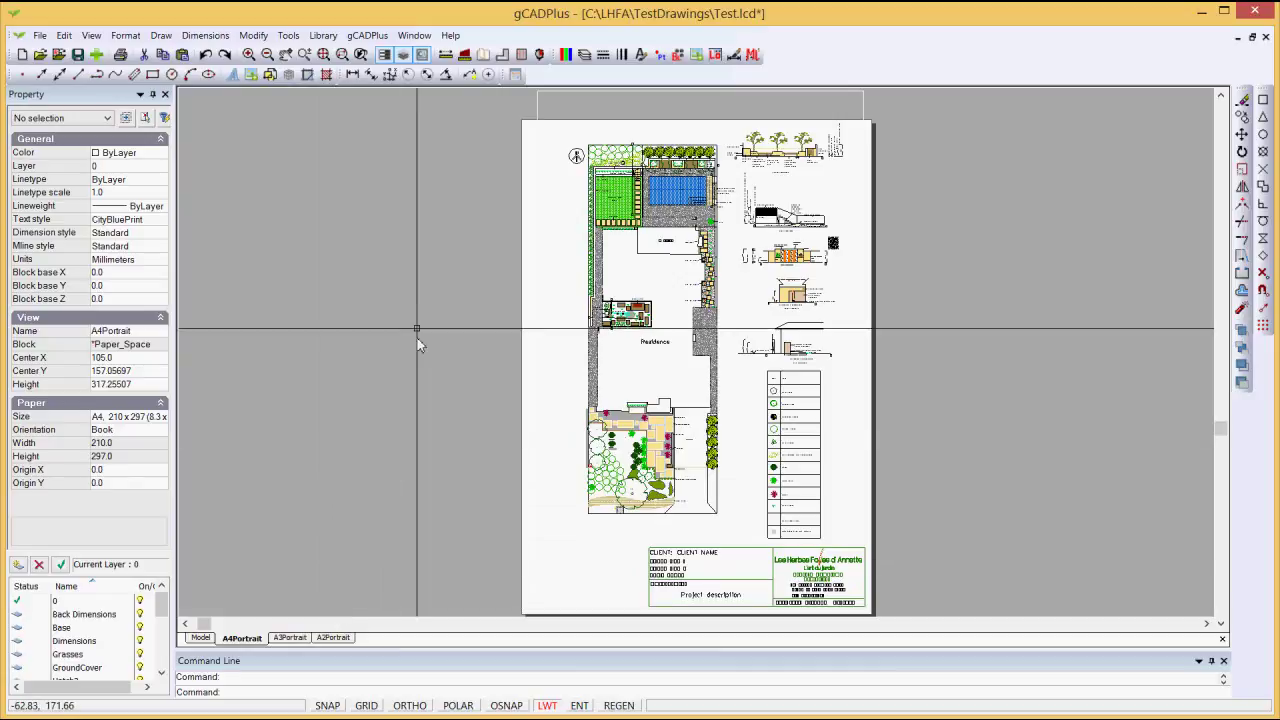
Review the library path settings for plants, details, designs and broadscale blocks without changing them
click(323, 35)
click(376, 127)
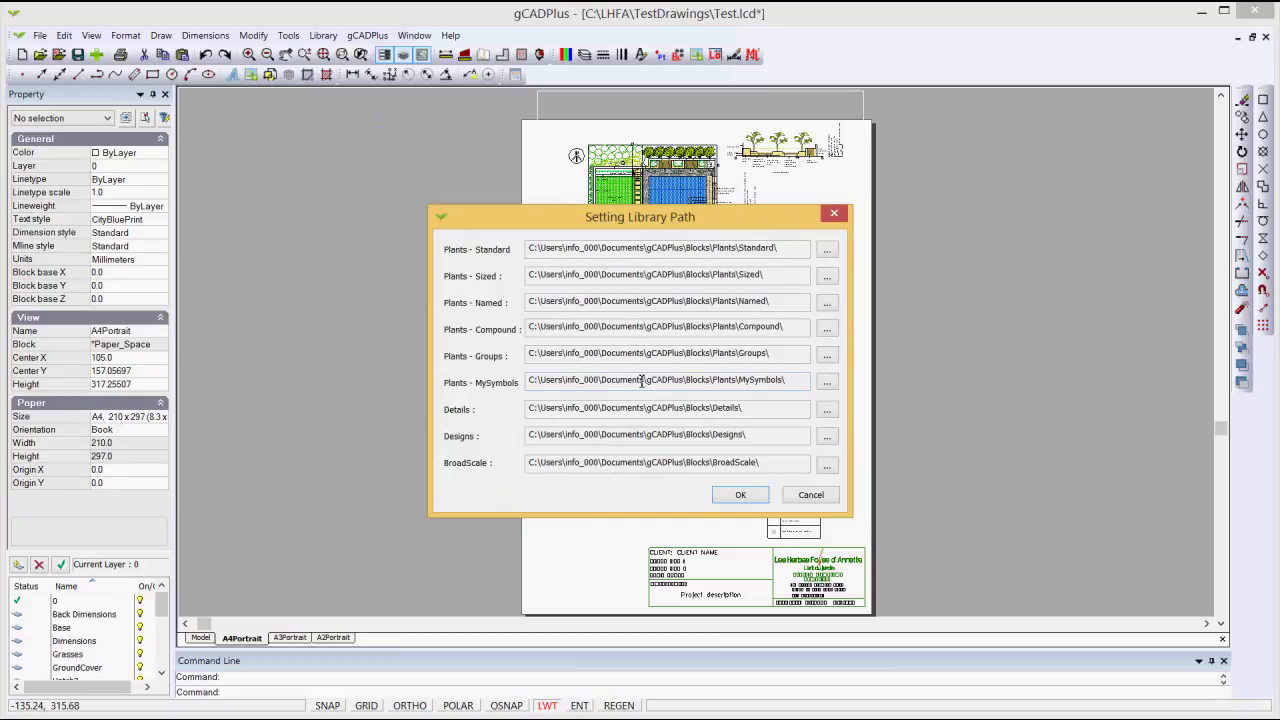
click(820, 501)
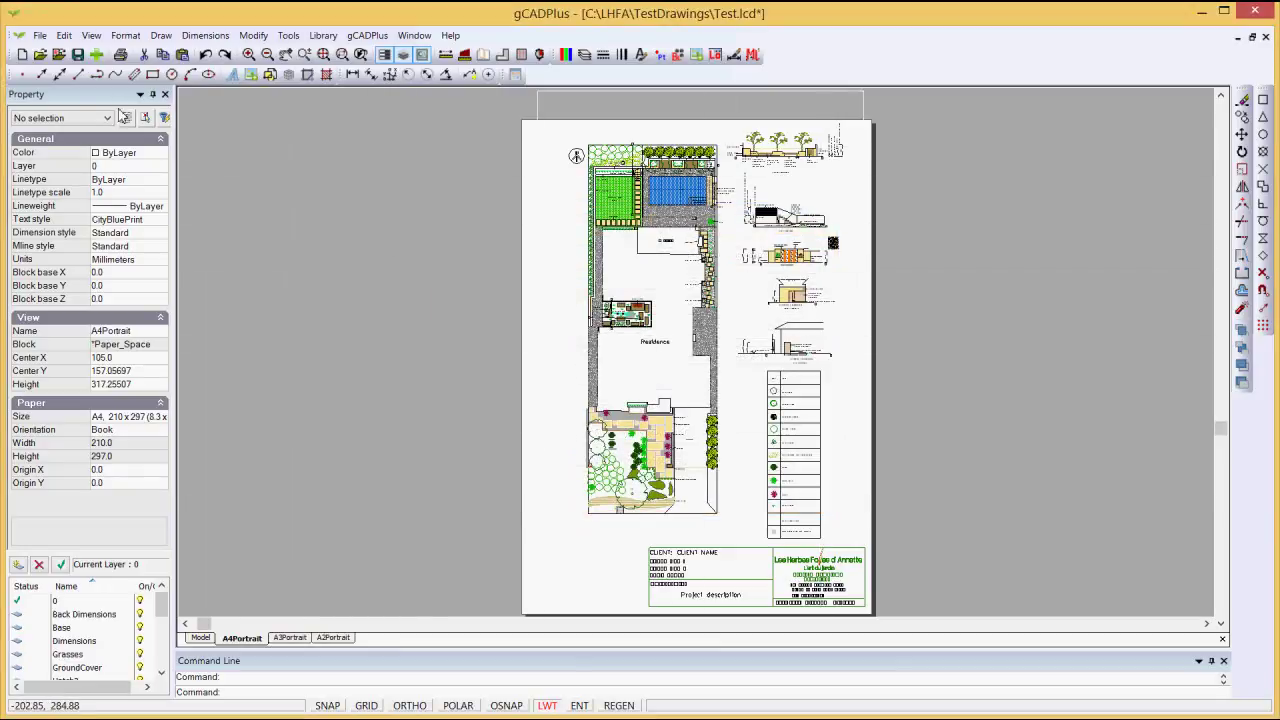
click(22, 54)
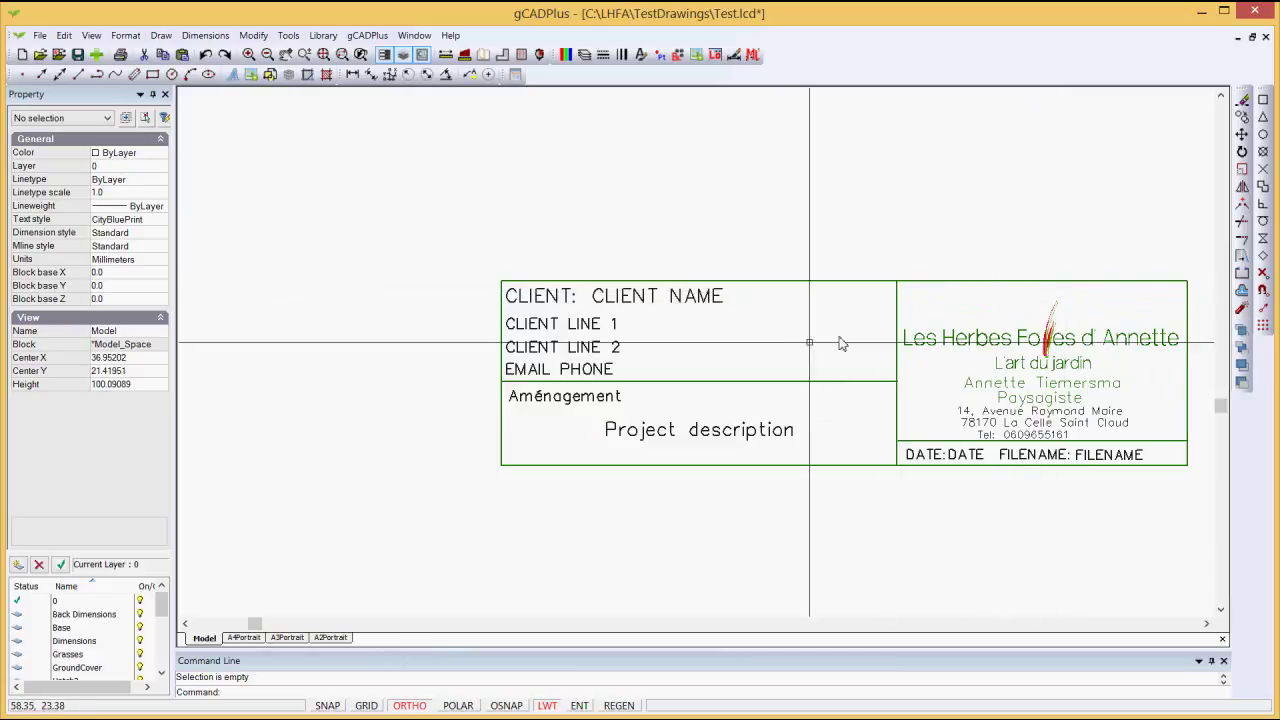
Move the client section's three border lines and all its text so its upper-right corner meets the upper-left corner of the project description box
click(751, 283)
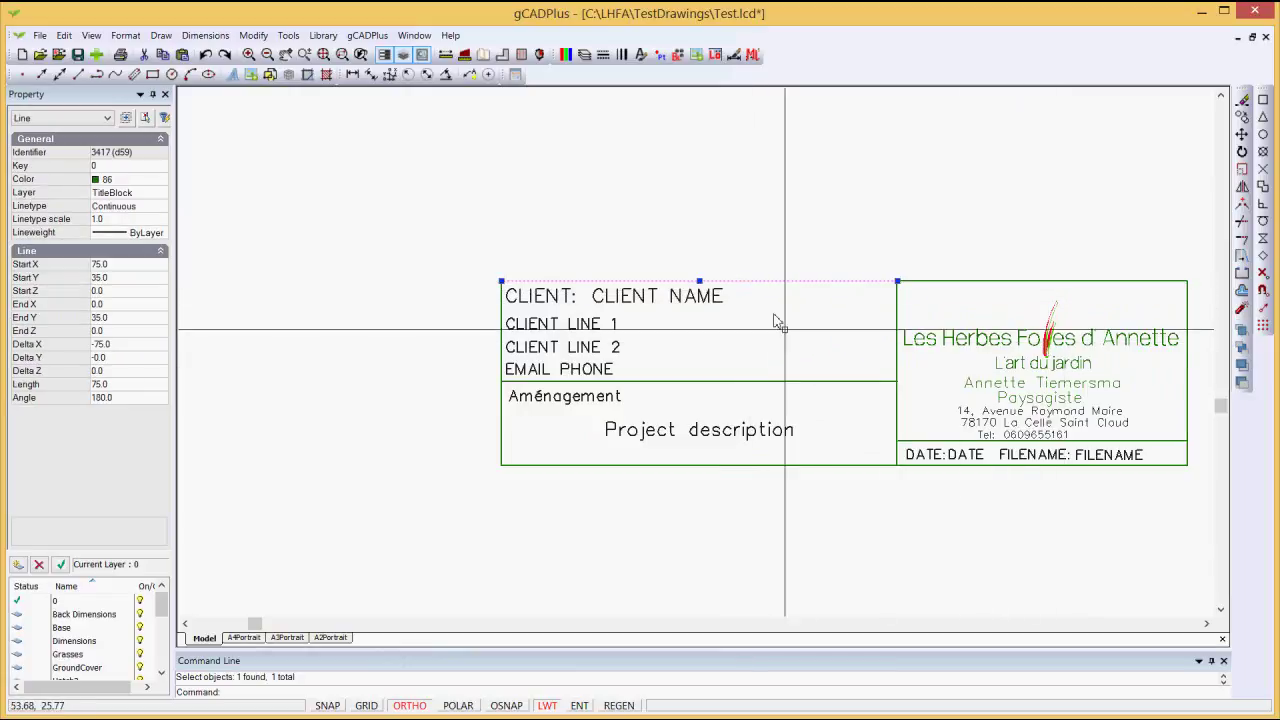
click(896, 327)
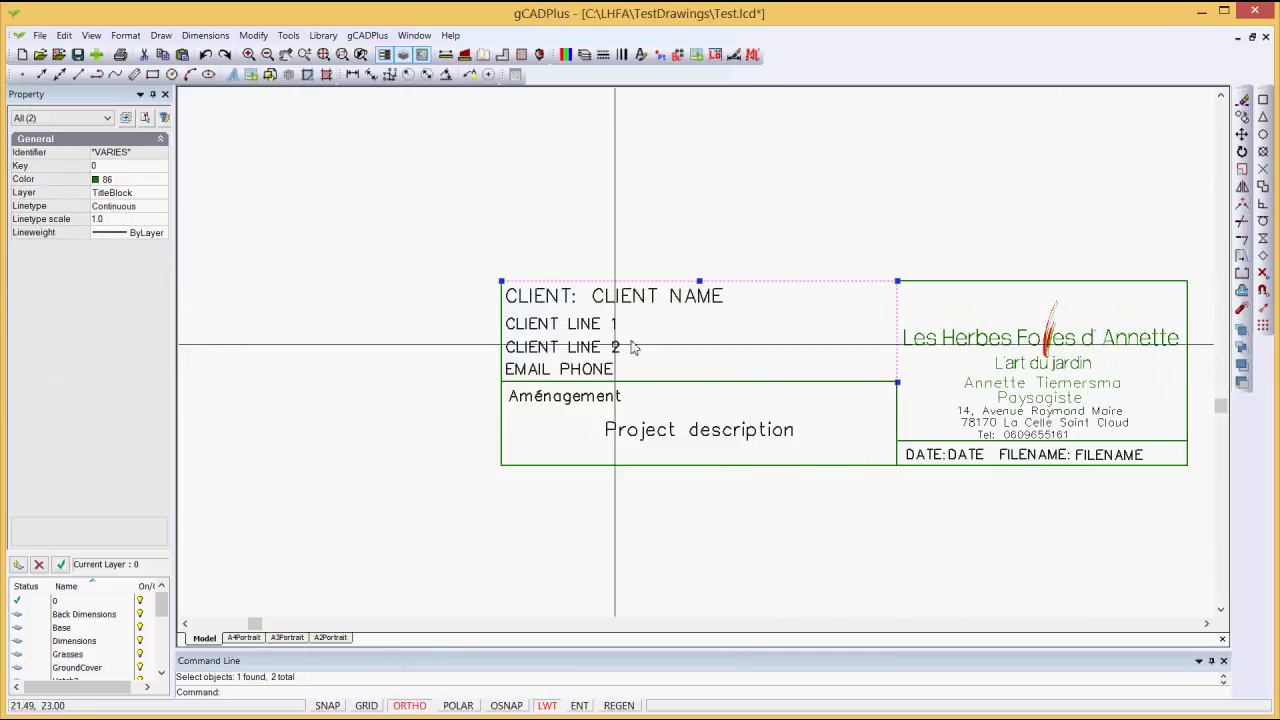
click(501, 350)
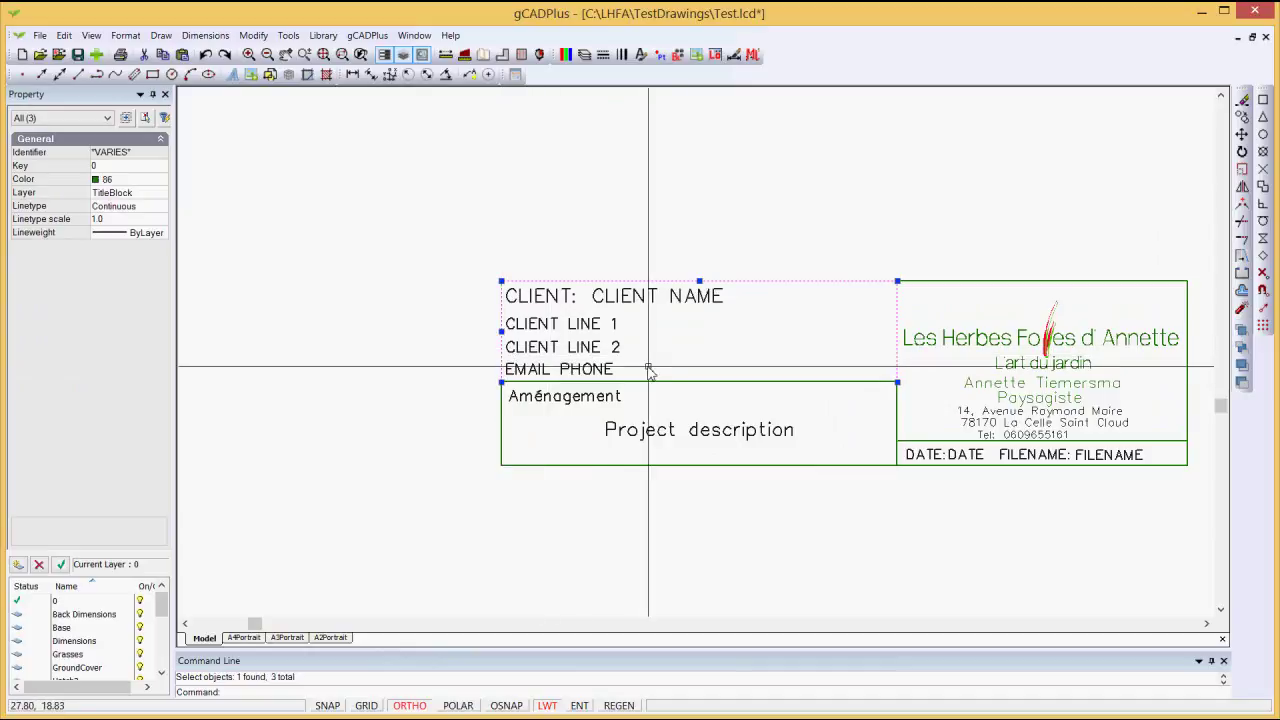
drag(651, 374, 574, 295)
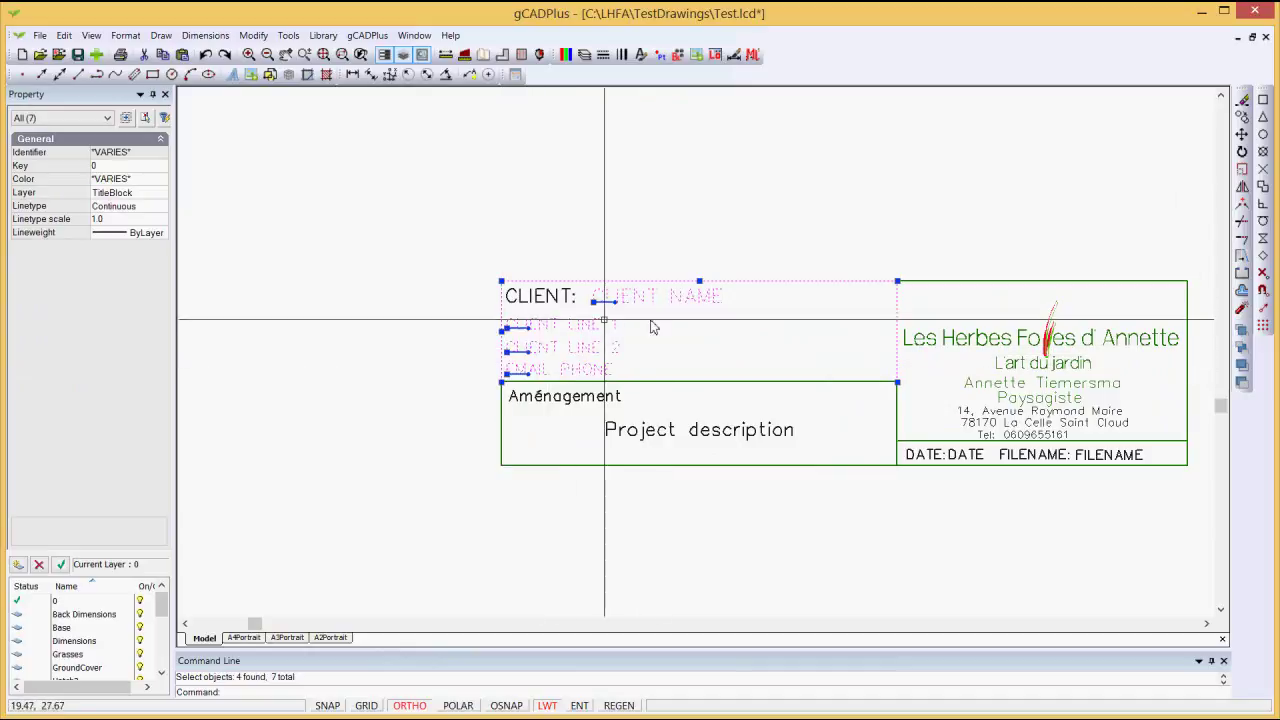
click(545, 300)
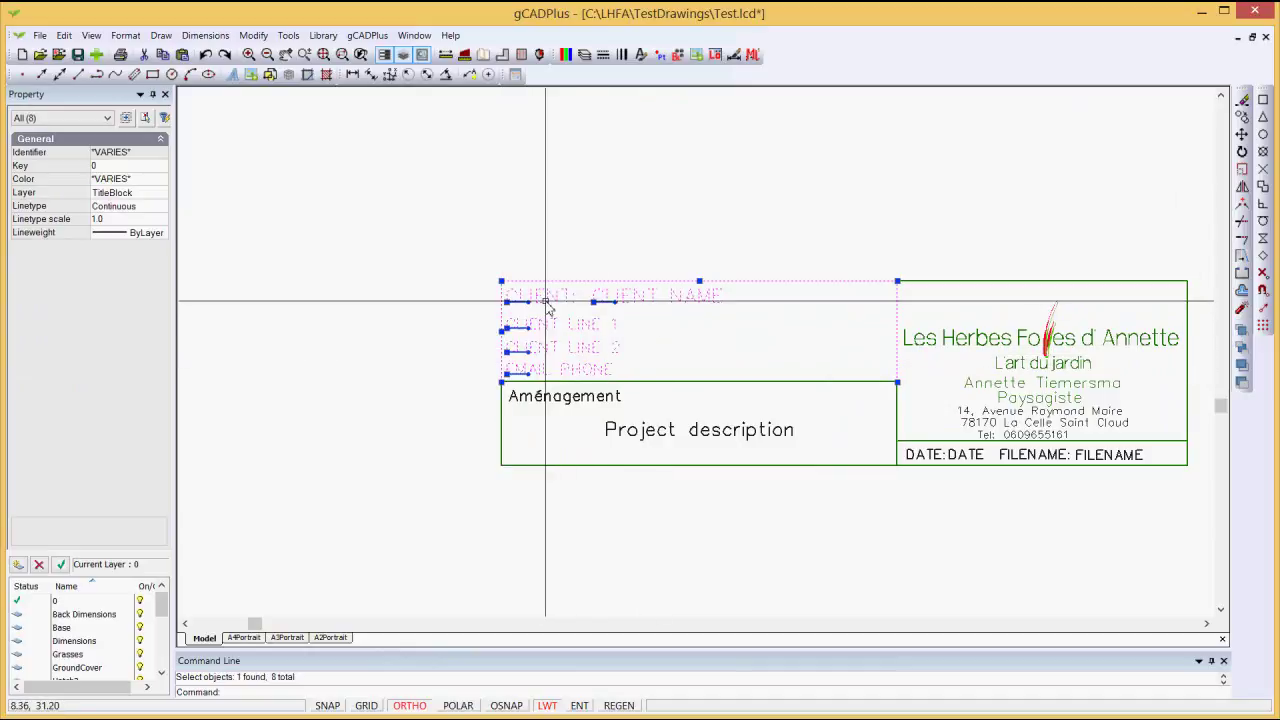
right_click(703, 332)
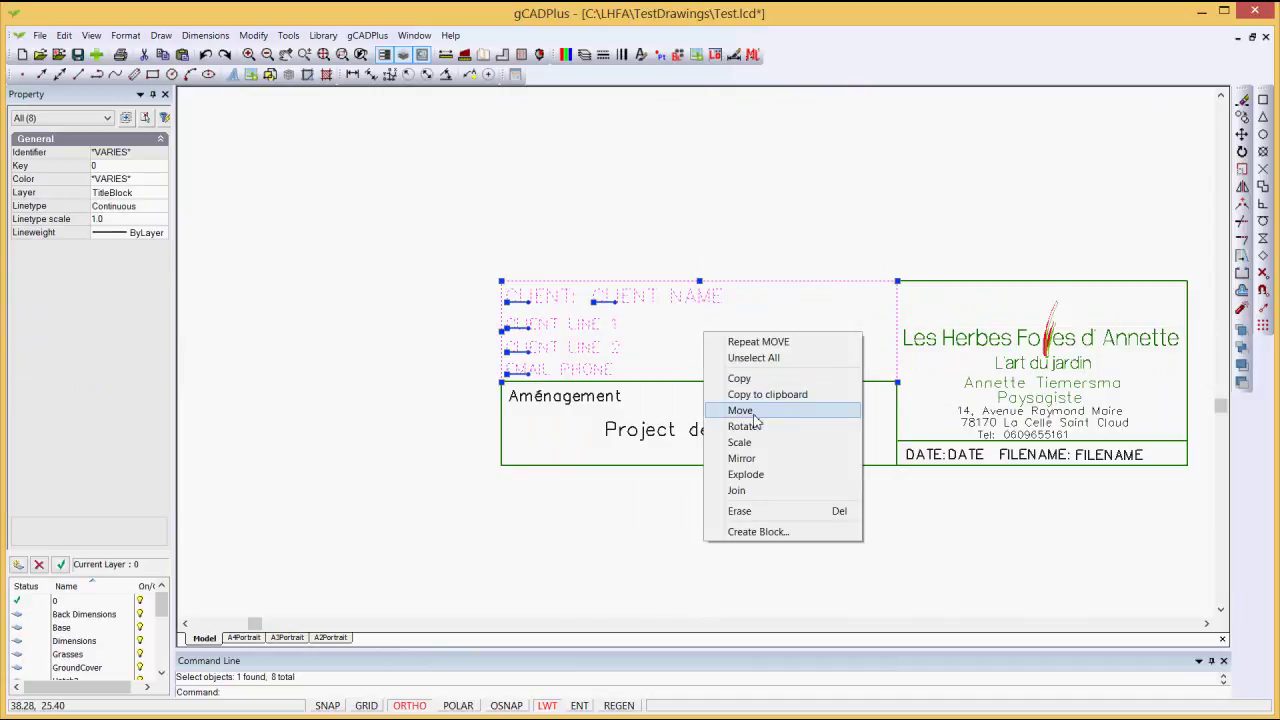
click(752, 417)
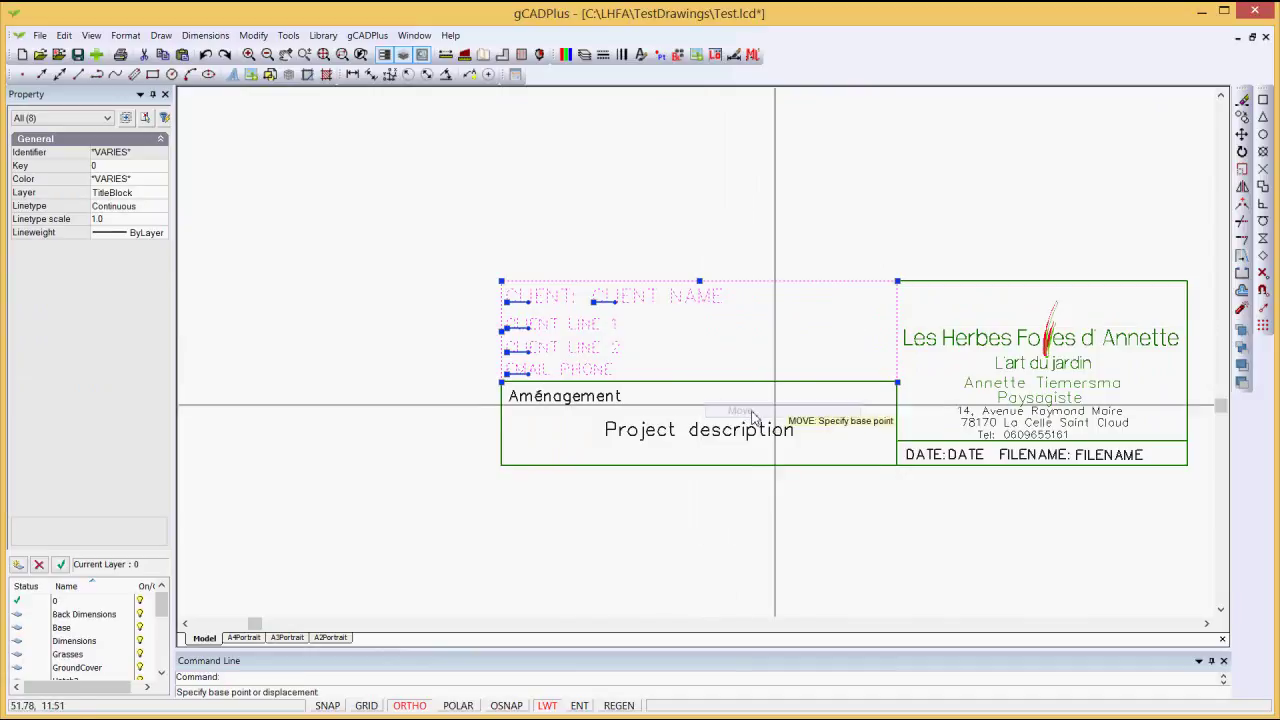
click(898, 283)
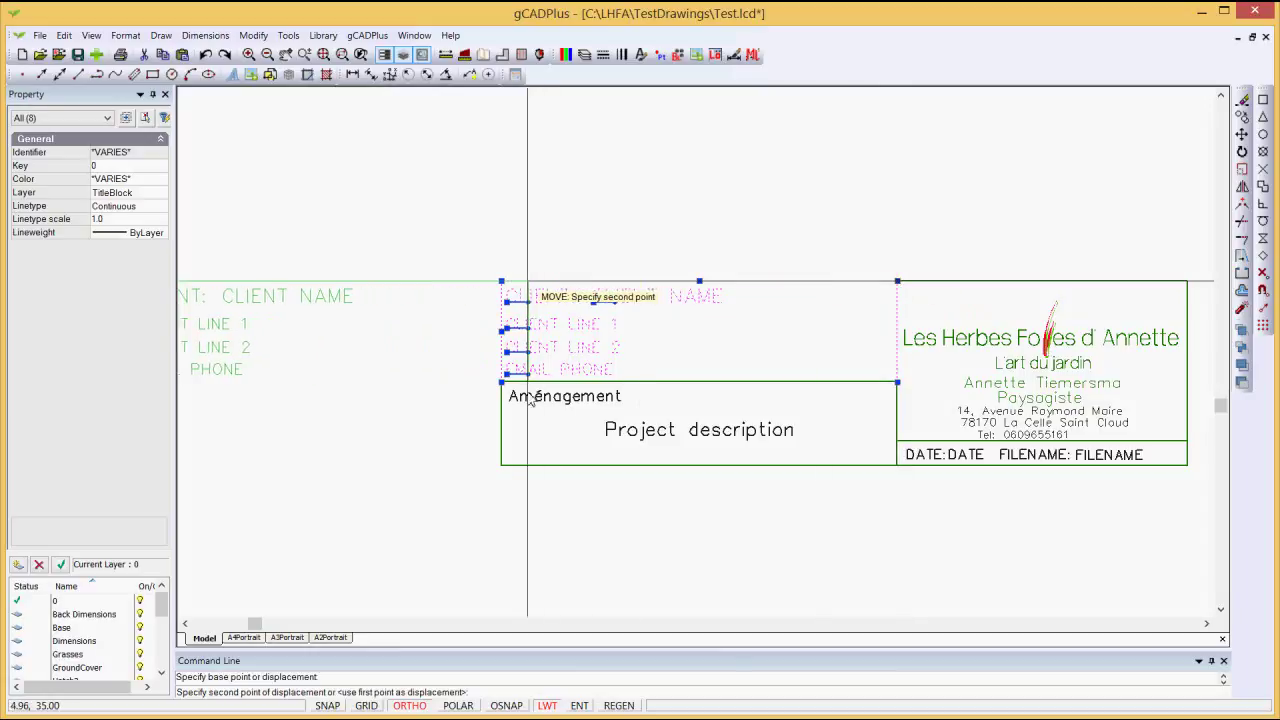
click(410, 706)
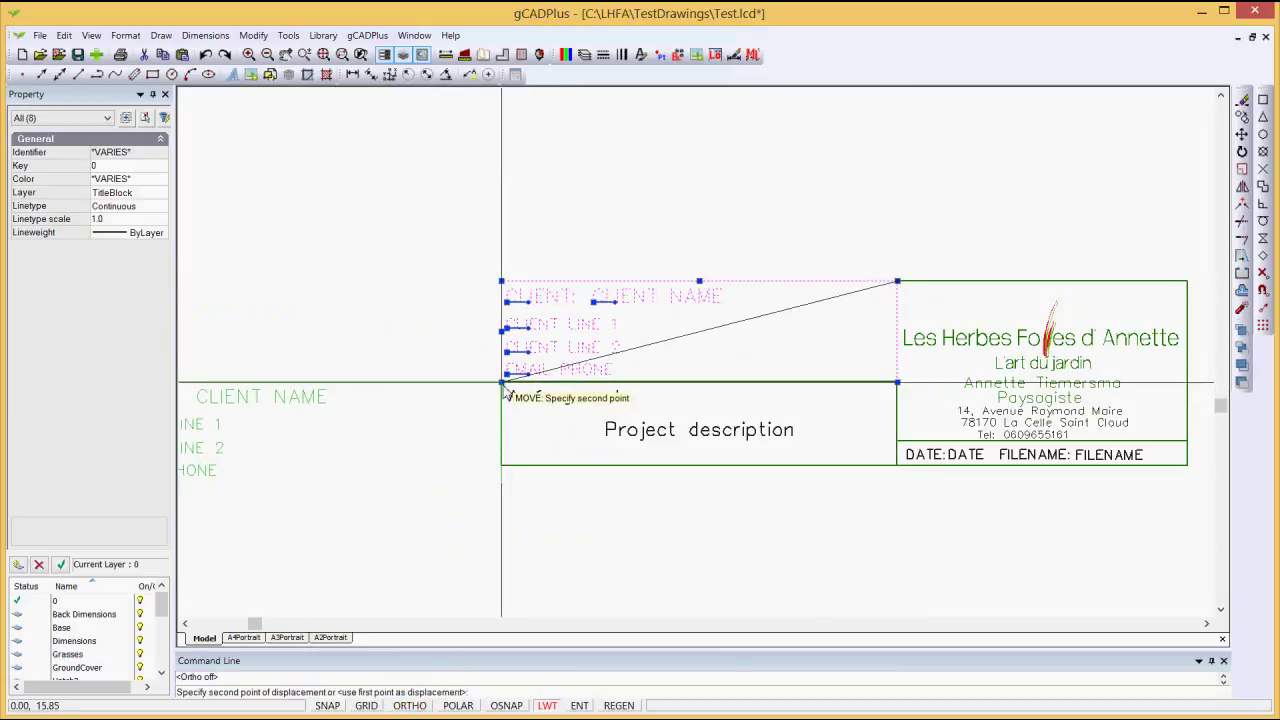
click(503, 383)
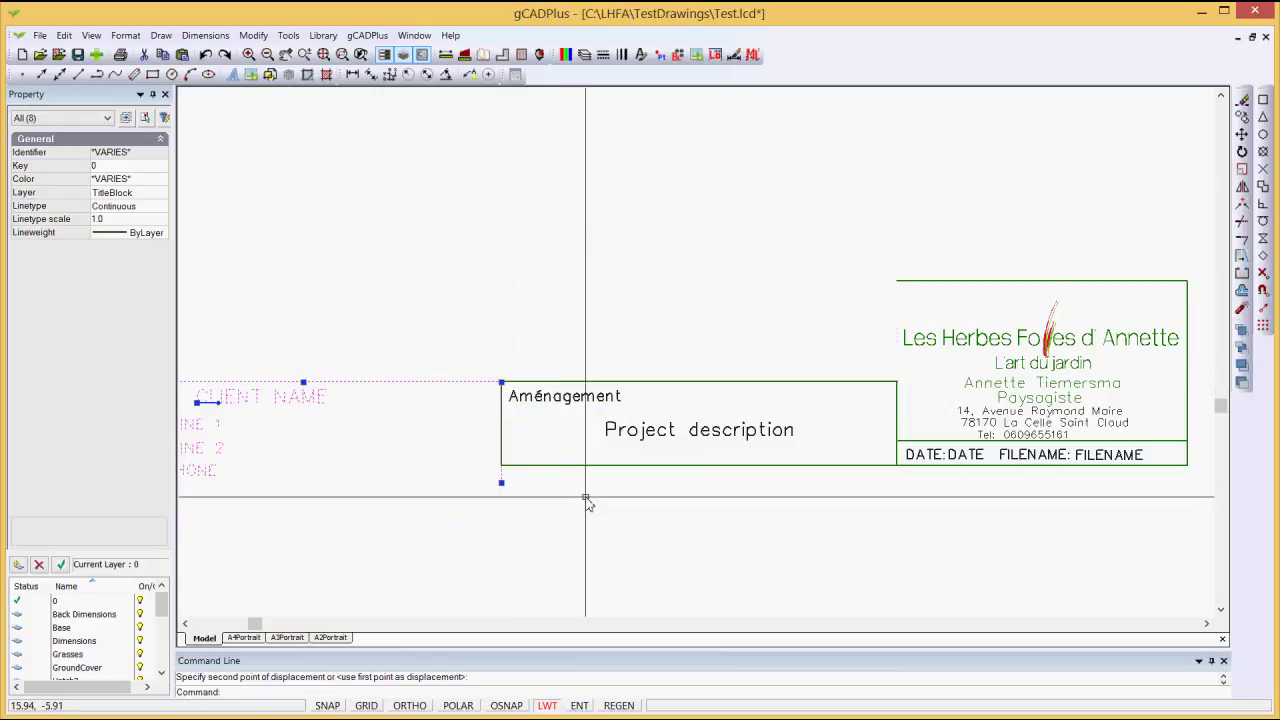
key(Escape)
Extend the bottom line of the project description box to the client section's outer vertical border
scroll(572, 528, down, 1)
middle_drag(545, 491, 676, 461)
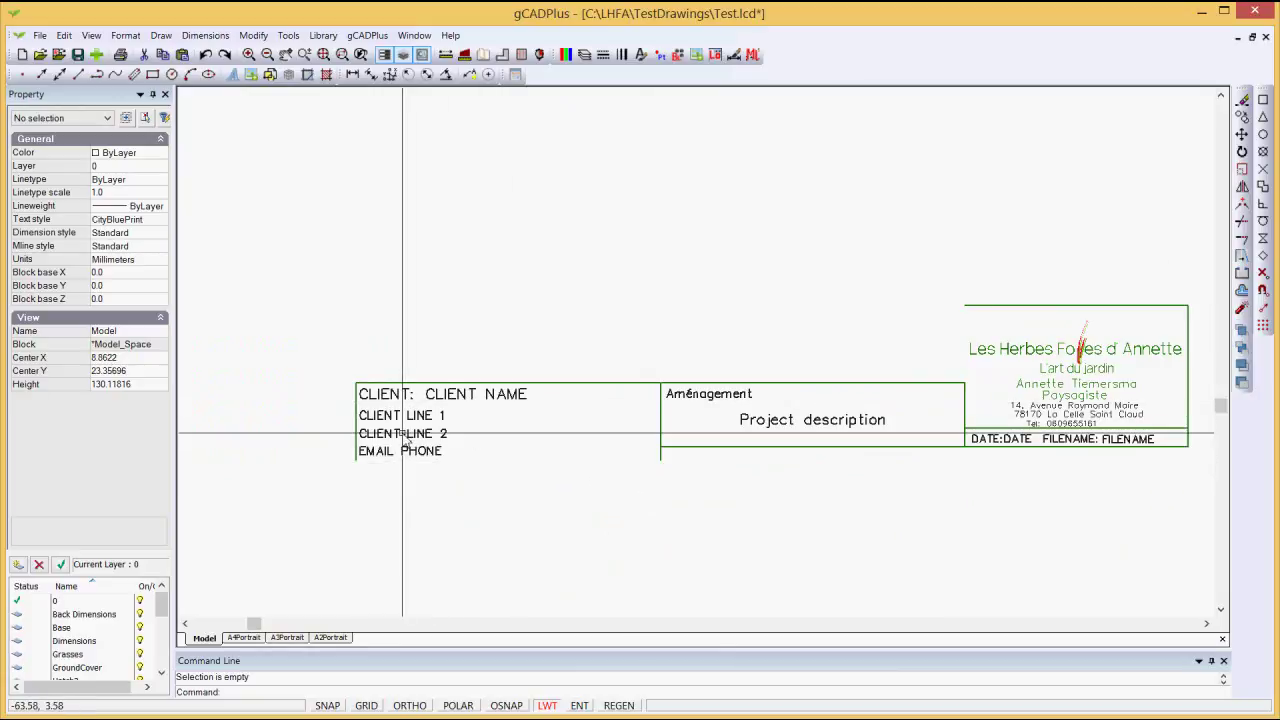
scroll(637, 455, up, 1)
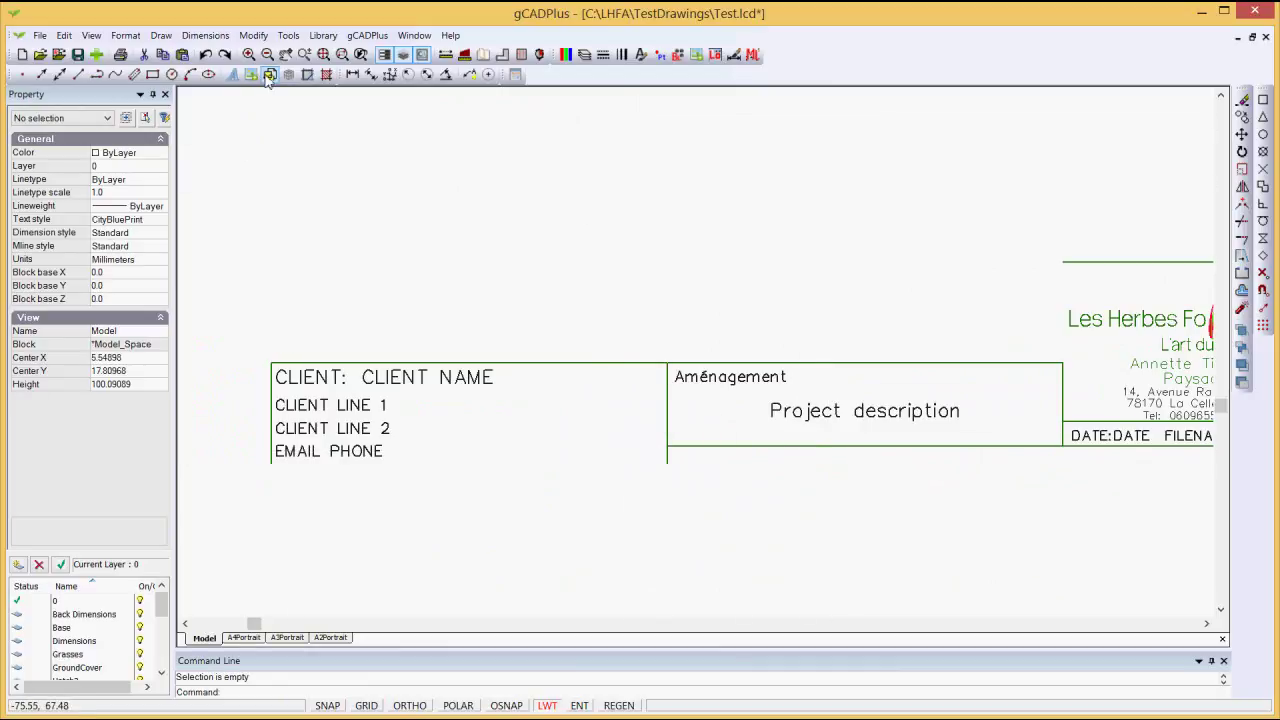
click(253, 35)
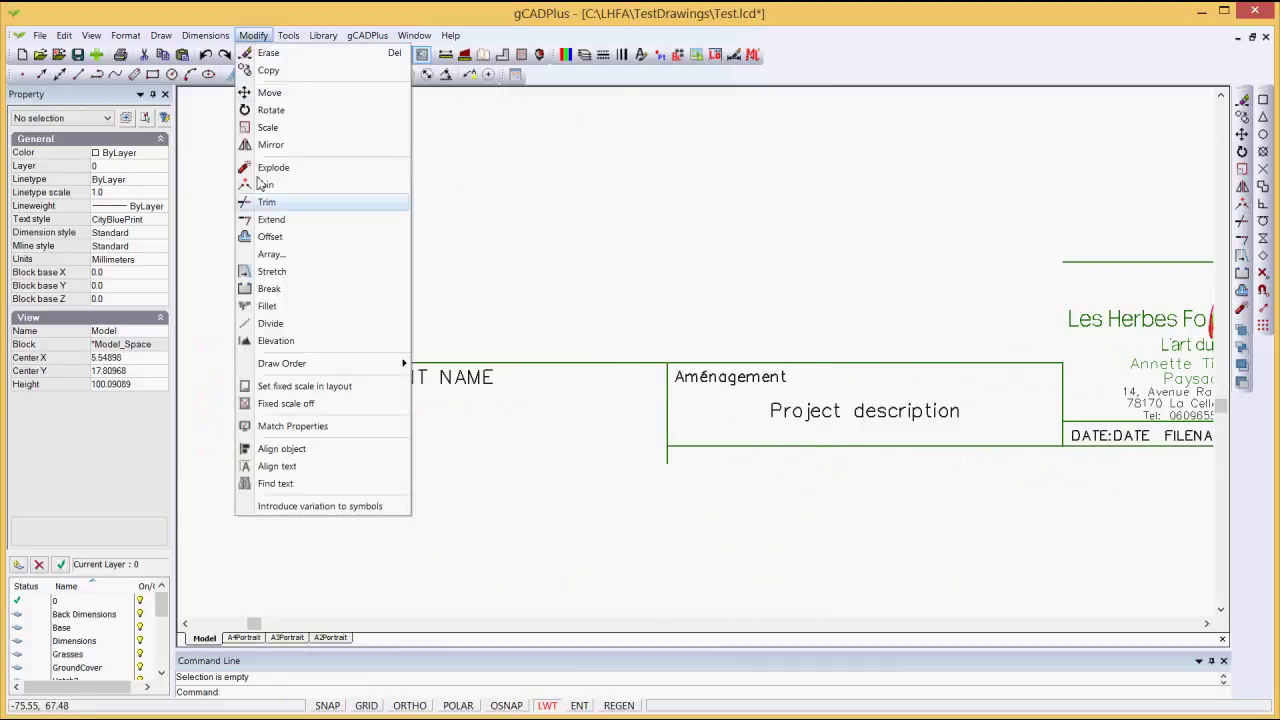
click(272, 219)
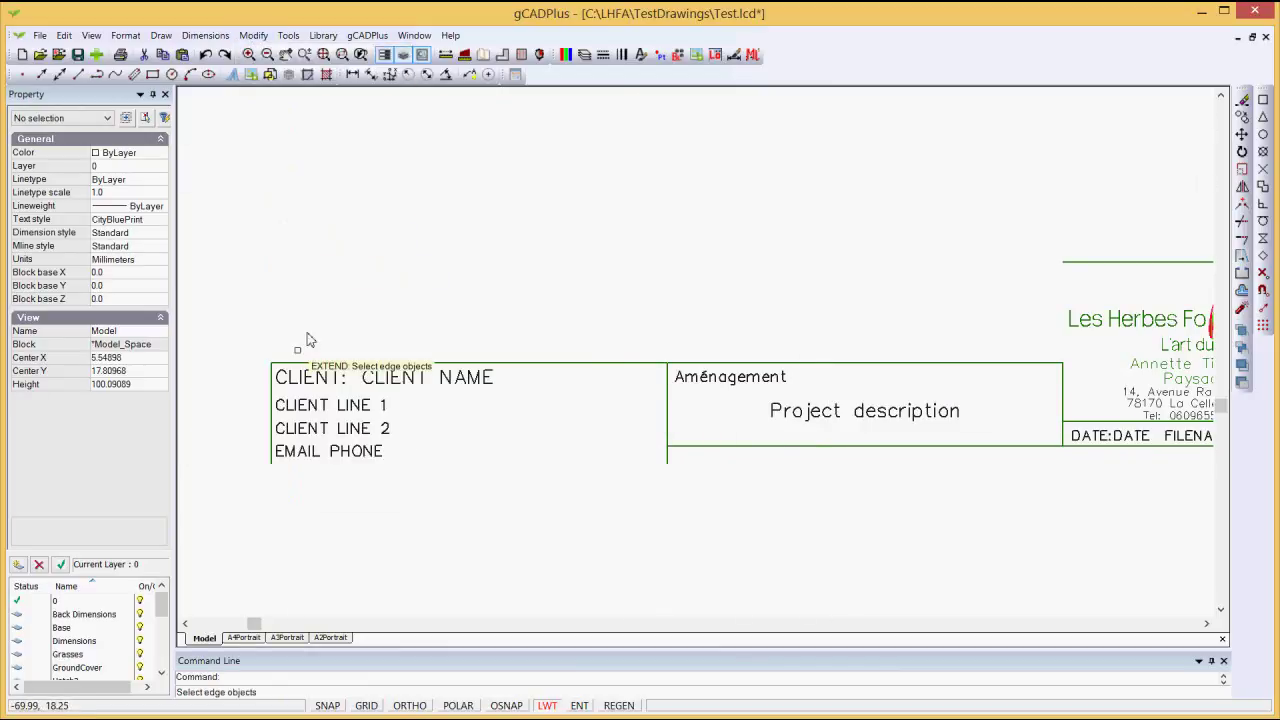
click(270, 424)
key(Return)
click(686, 446)
key(Return)
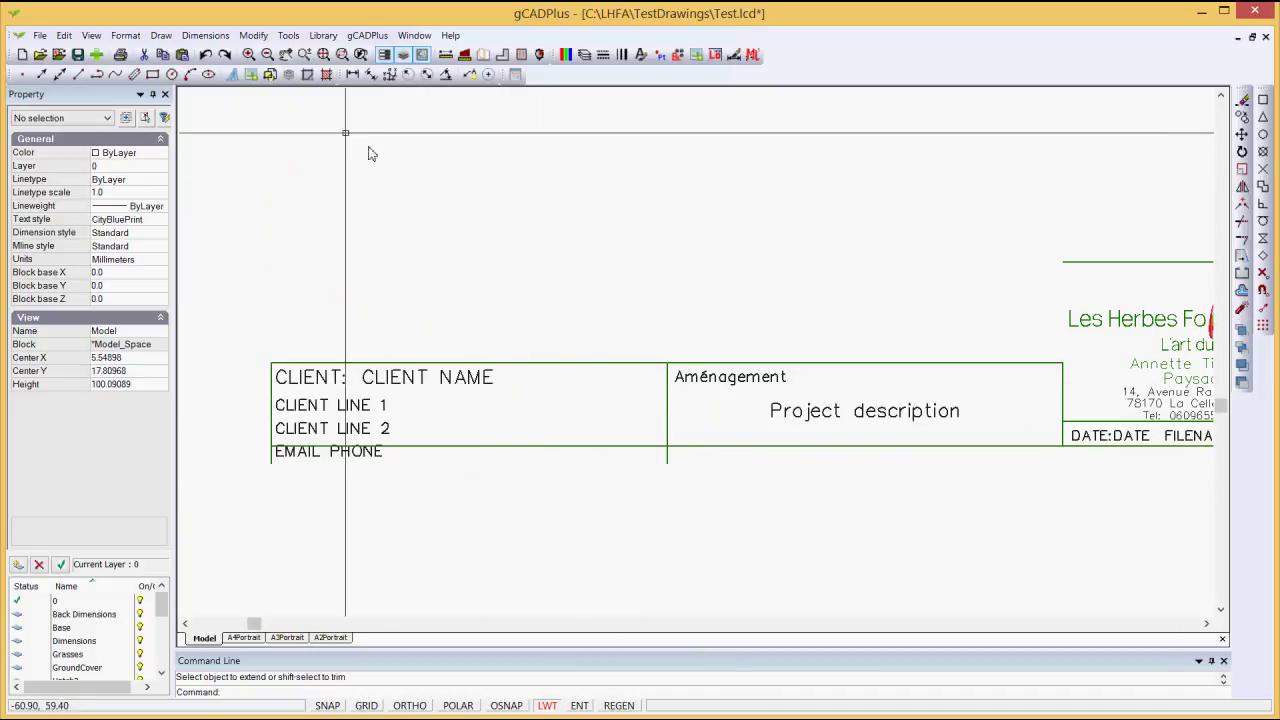
Trim the two vertical client section borders where they project below the extended bottom line
click(254, 36)
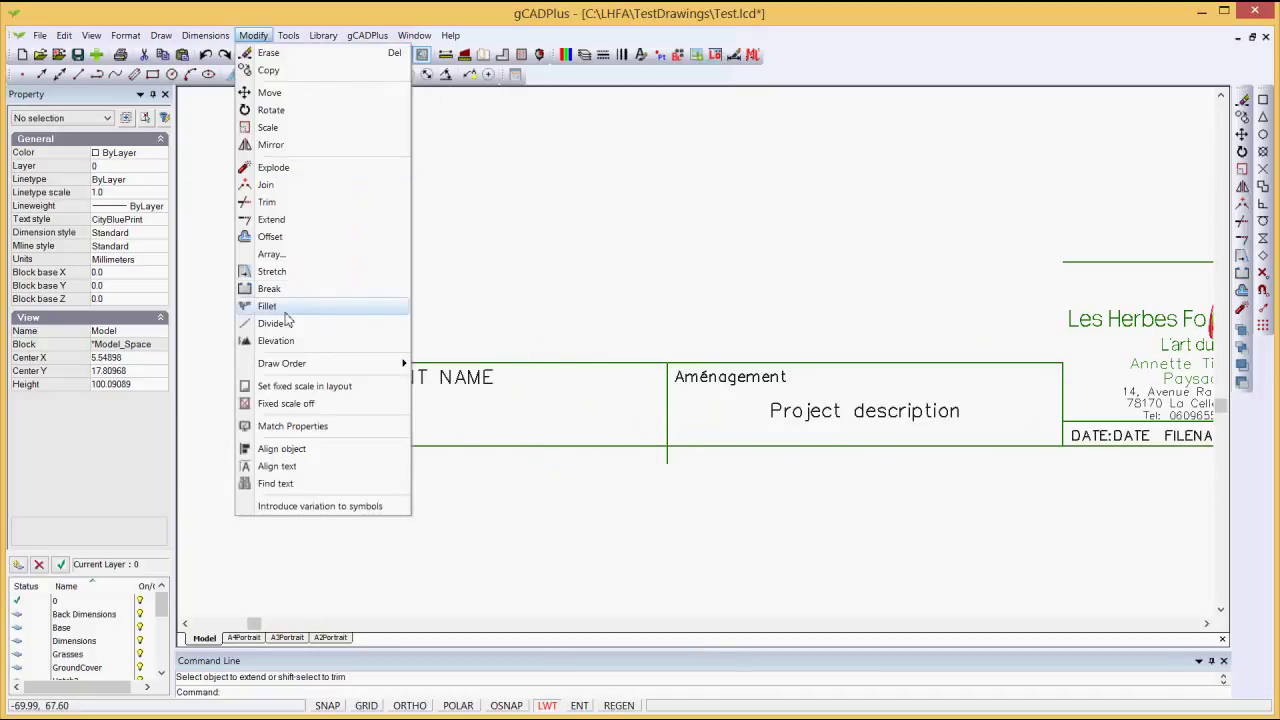
click(267, 203)
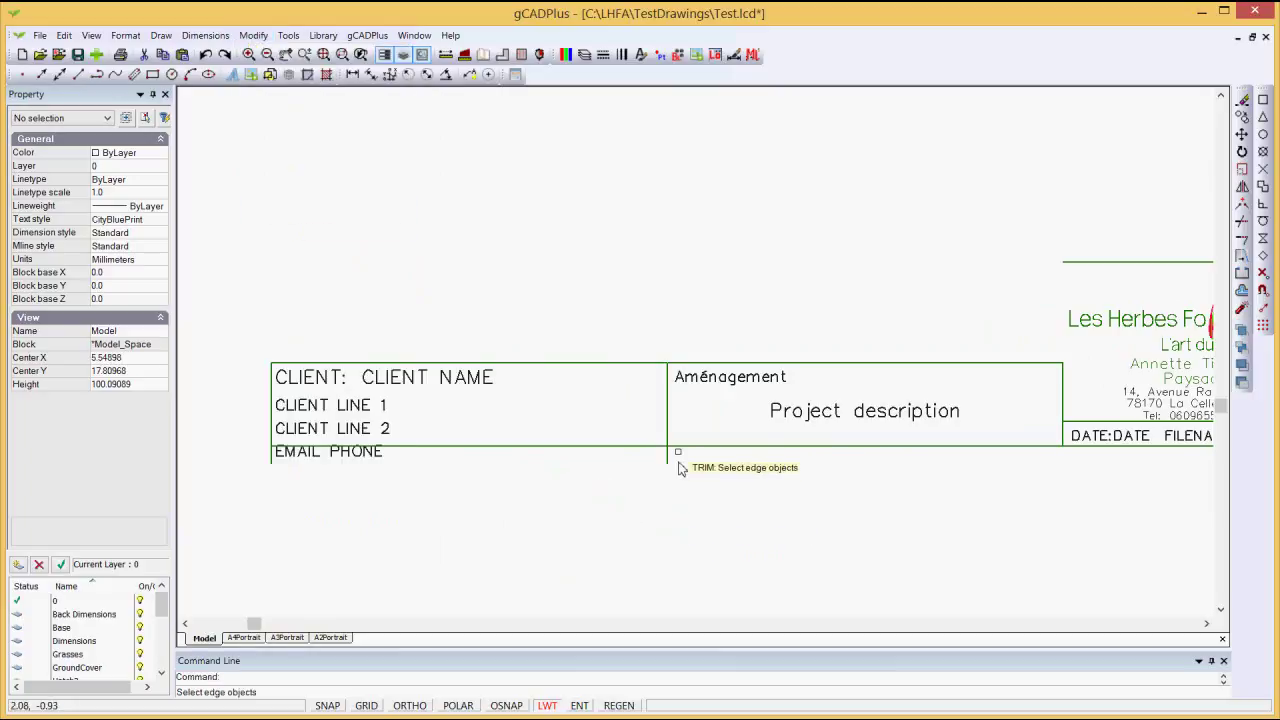
click(647, 447)
key(Return)
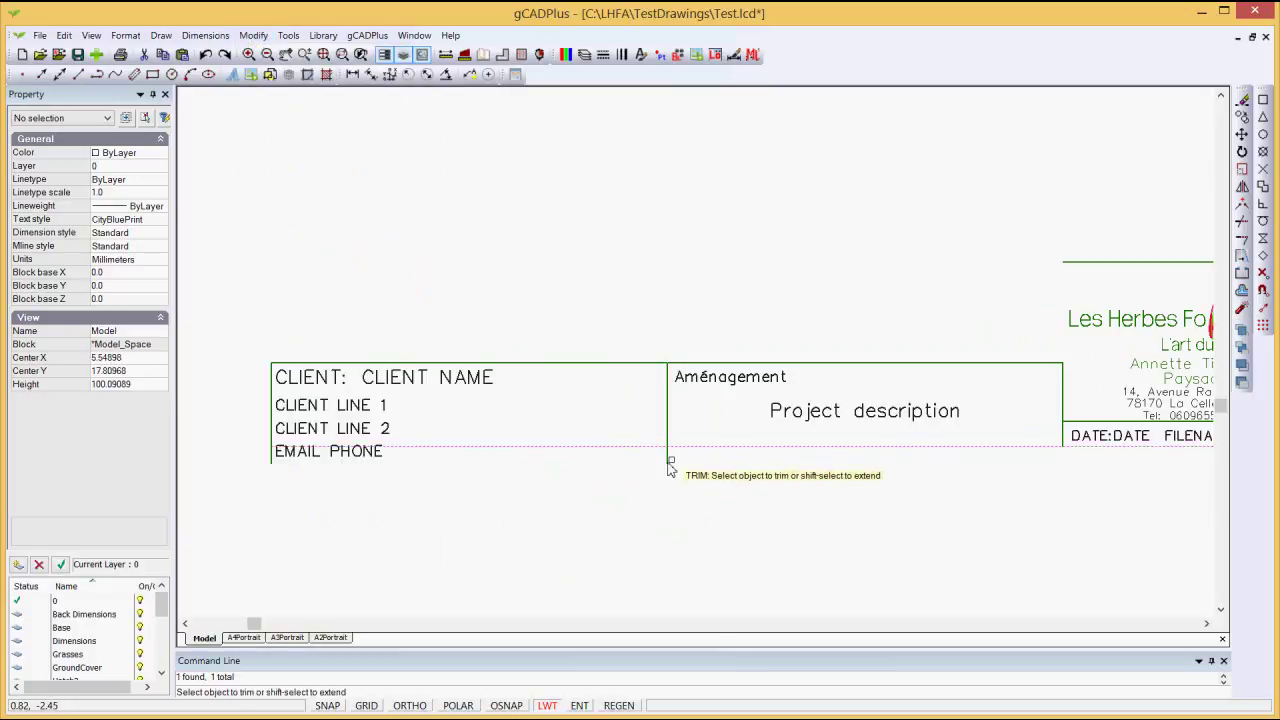
click(668, 462)
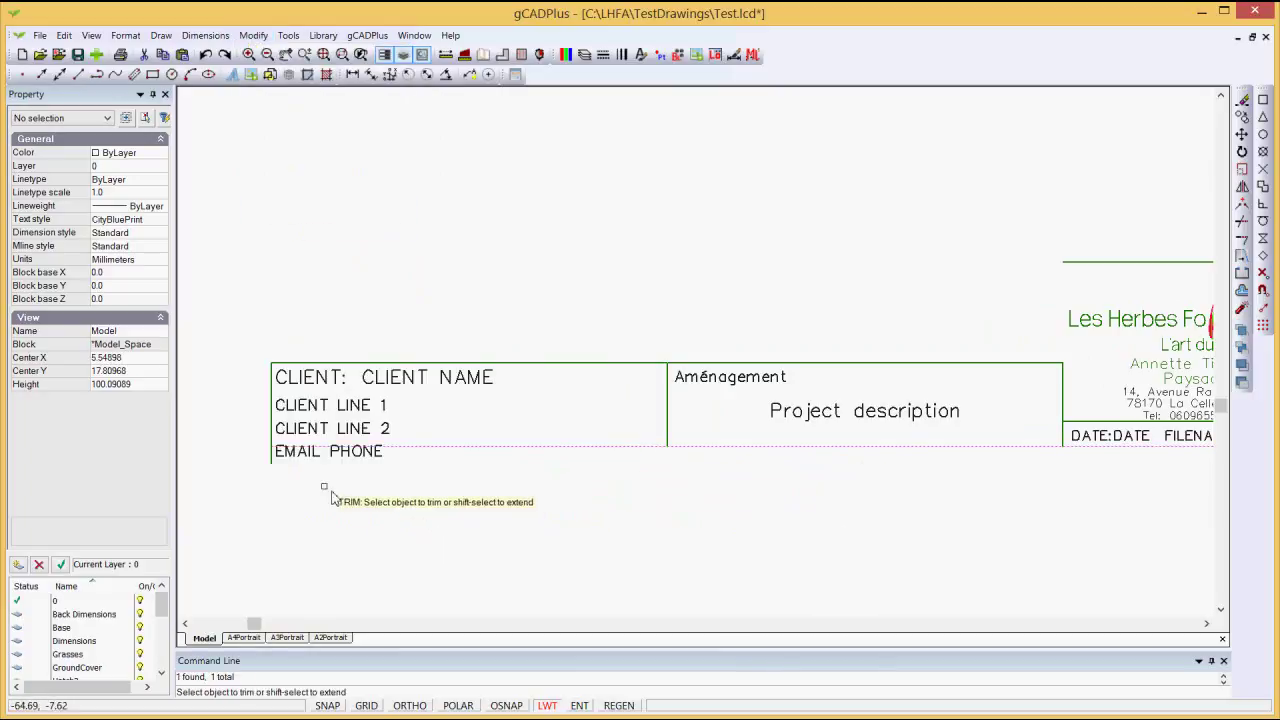
click(272, 459)
key(Return)
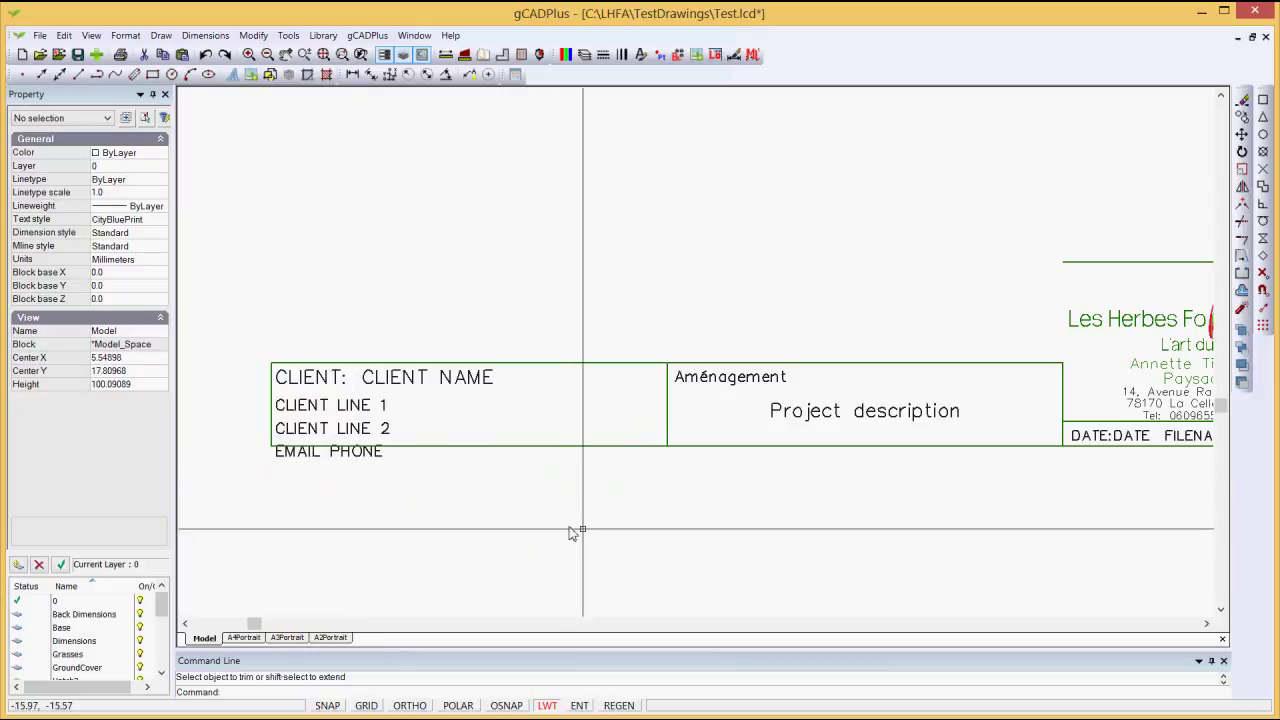
Move the EMAIL PHONE text out of the client section to the empty space below the project description box
click(279, 456)
click(680, 503)
key(Escape)
scroll(812, 306, down, 2)
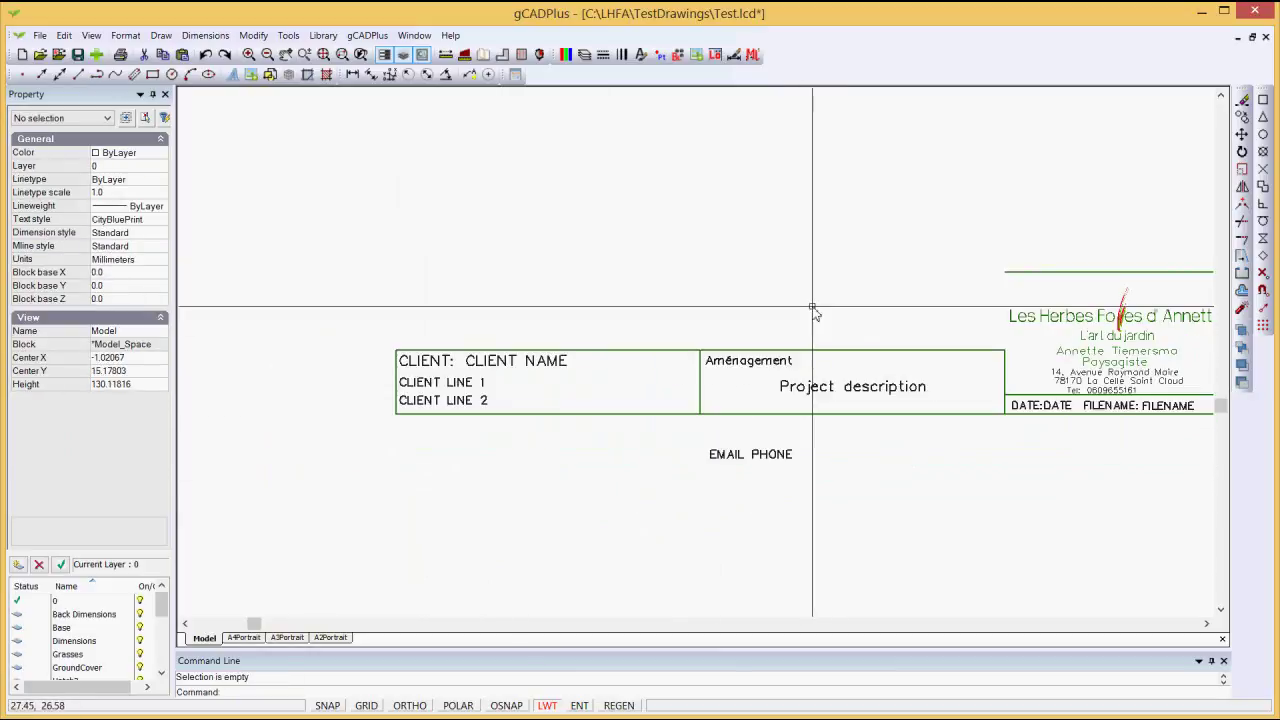
middle_drag(610, 283, 403, 250)
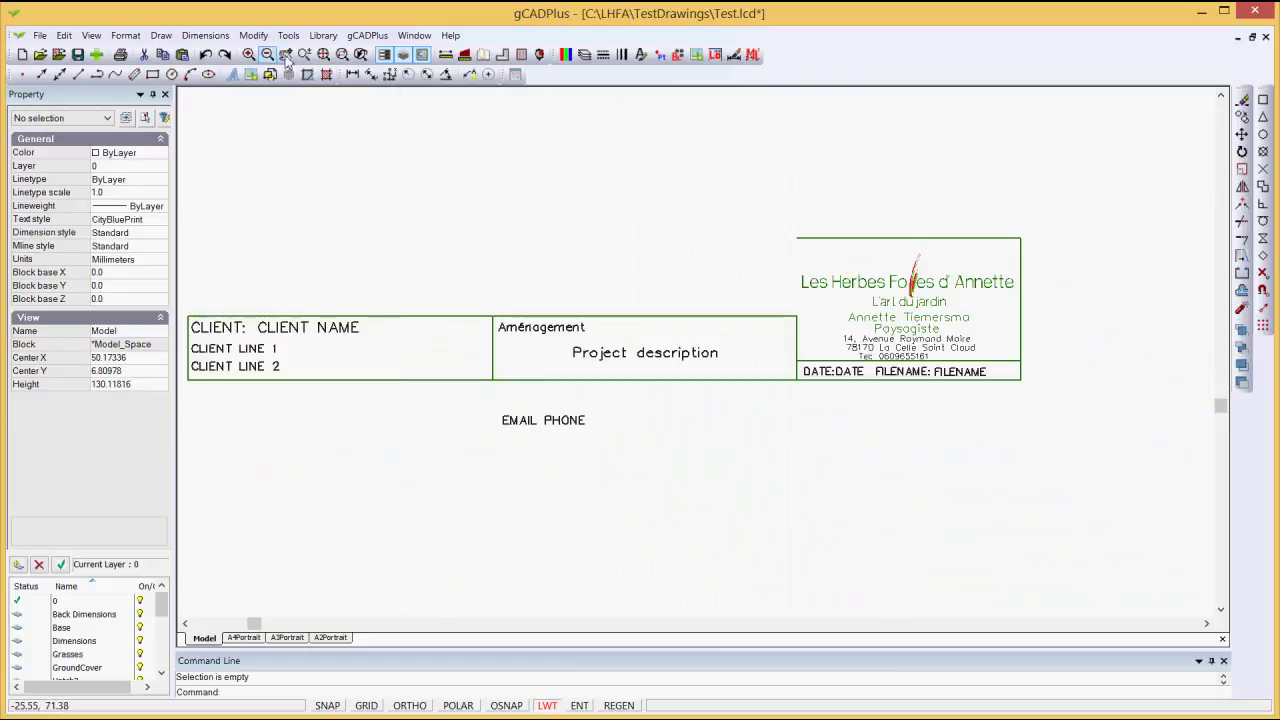
click(256, 38)
click(274, 224)
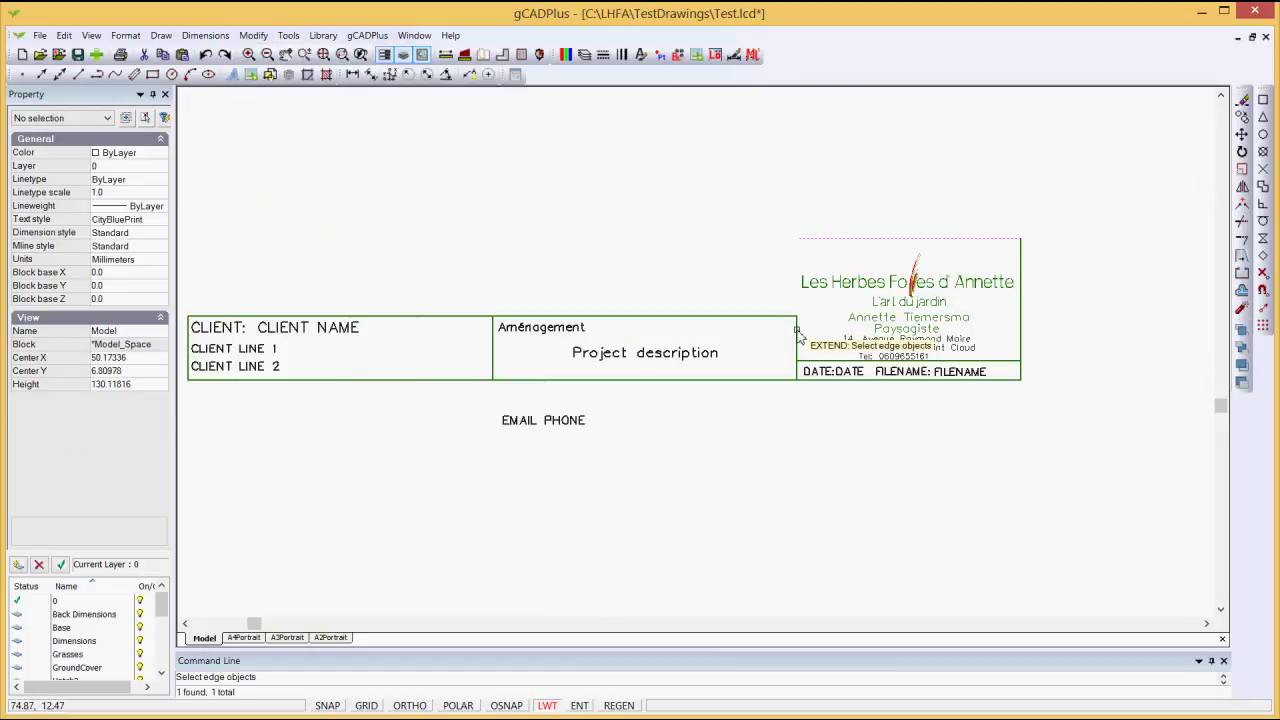
key(Escape)
Extend the vertical line between the project description and company boxes up to the company box's top border
right_click(770, 271)
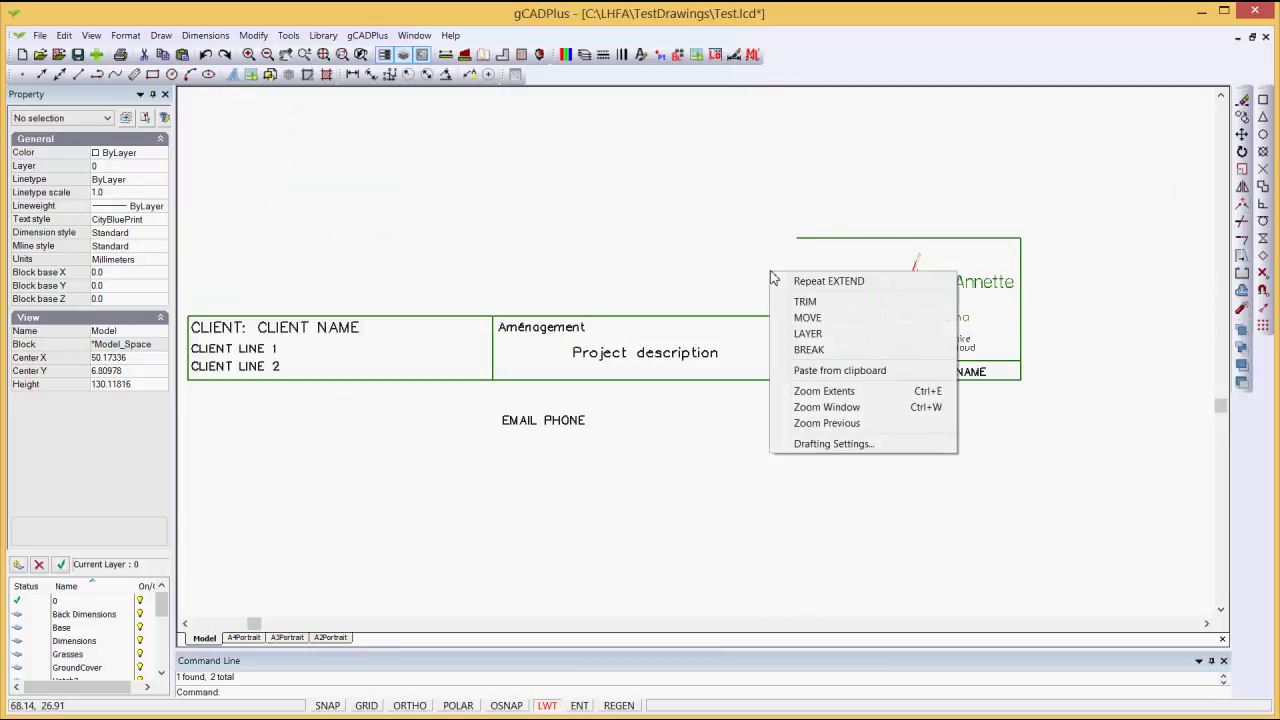
click(812, 284)
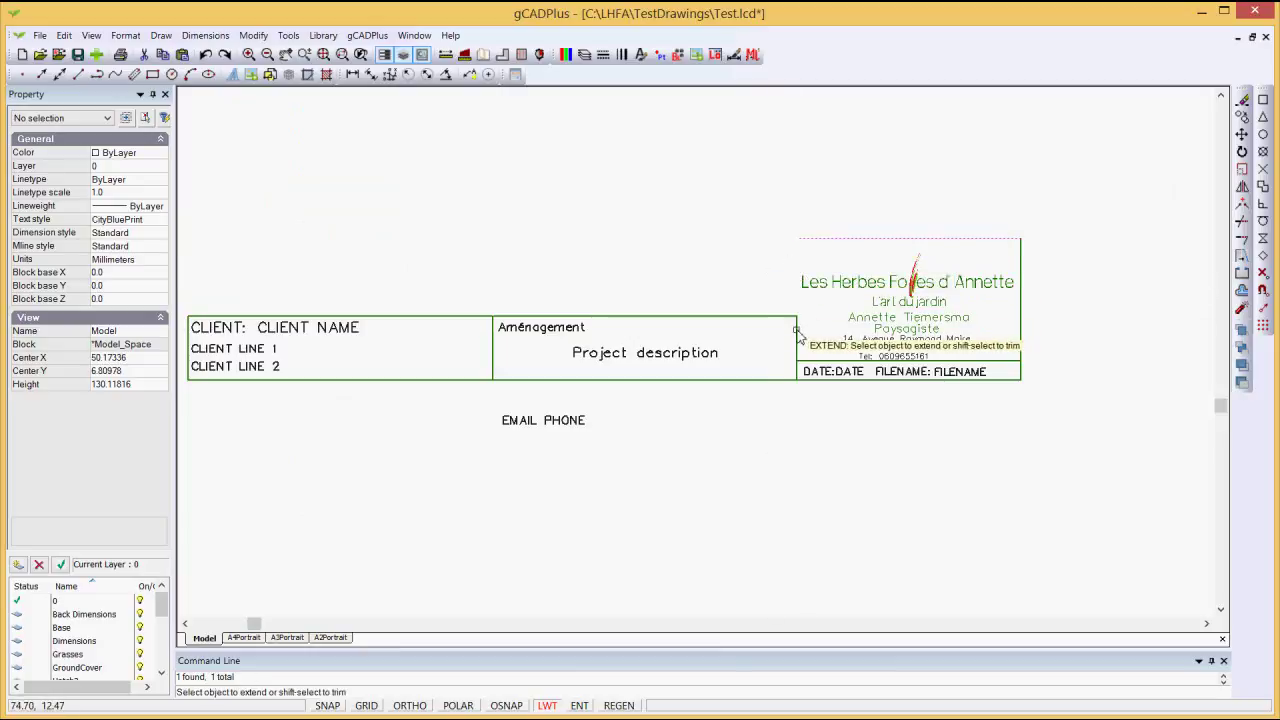
key(Escape)
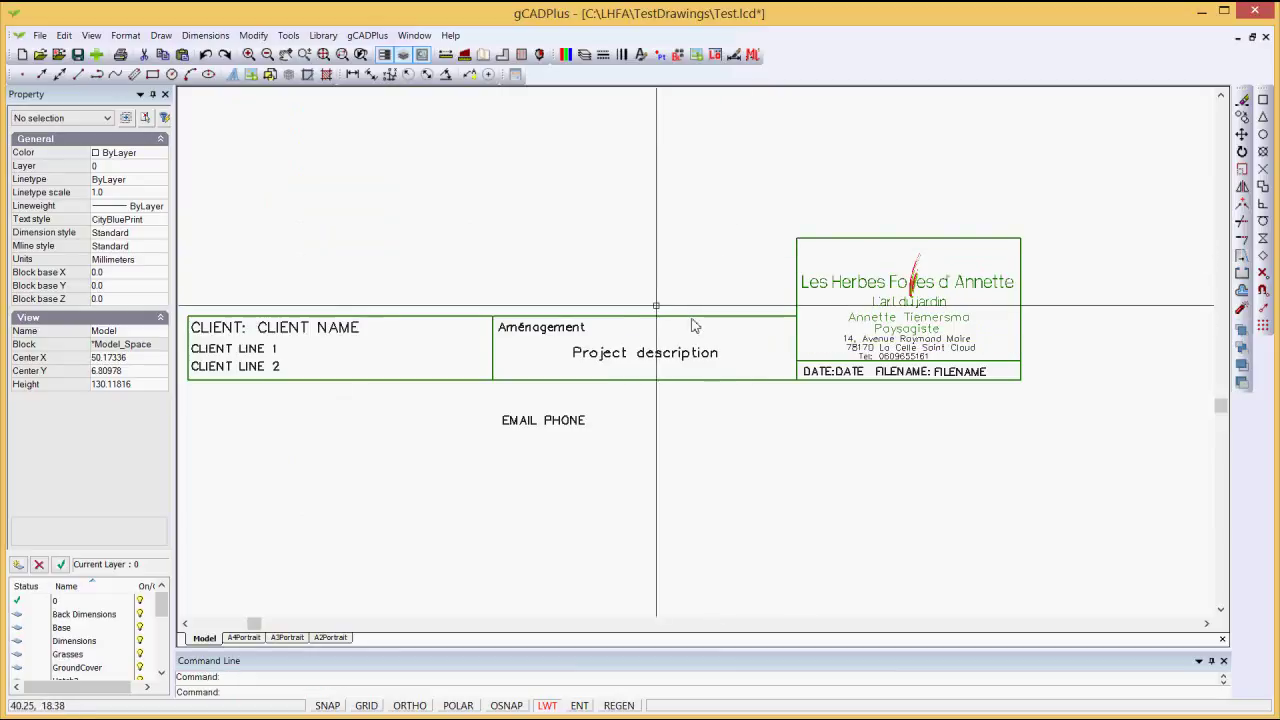
scroll(652, 303, down, 1)
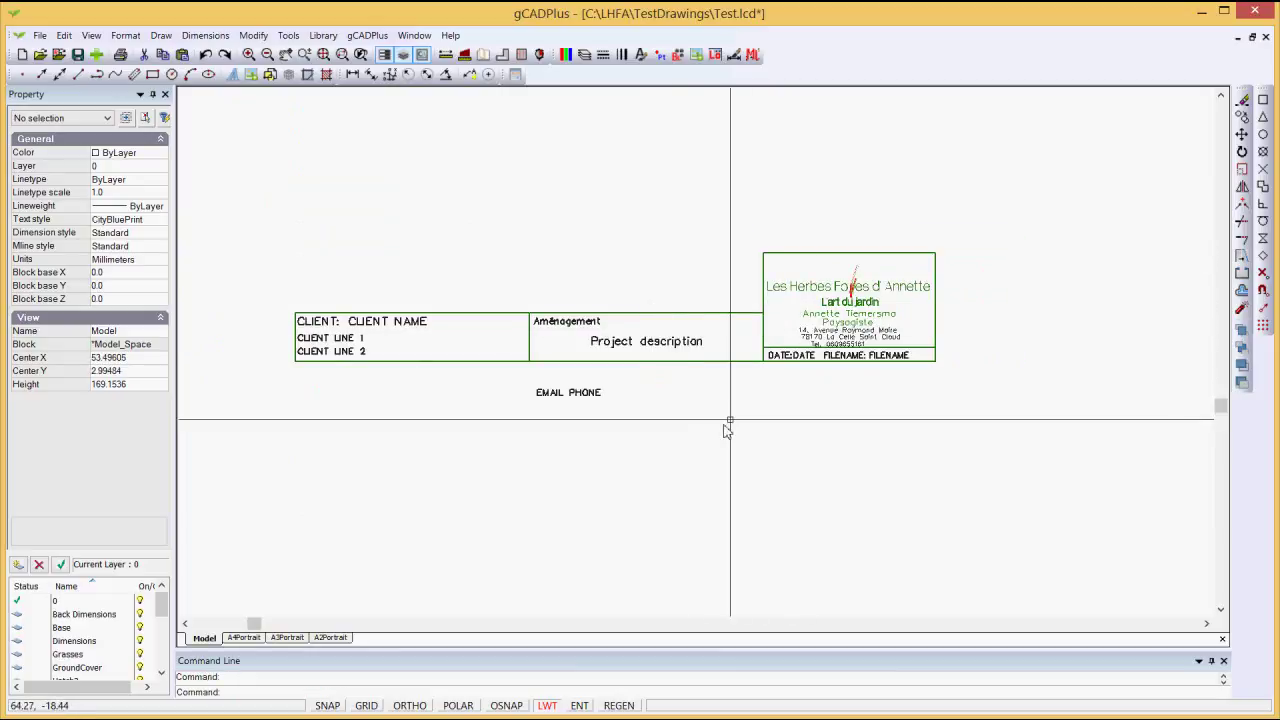
middle_drag(740, 414, 833, 438)
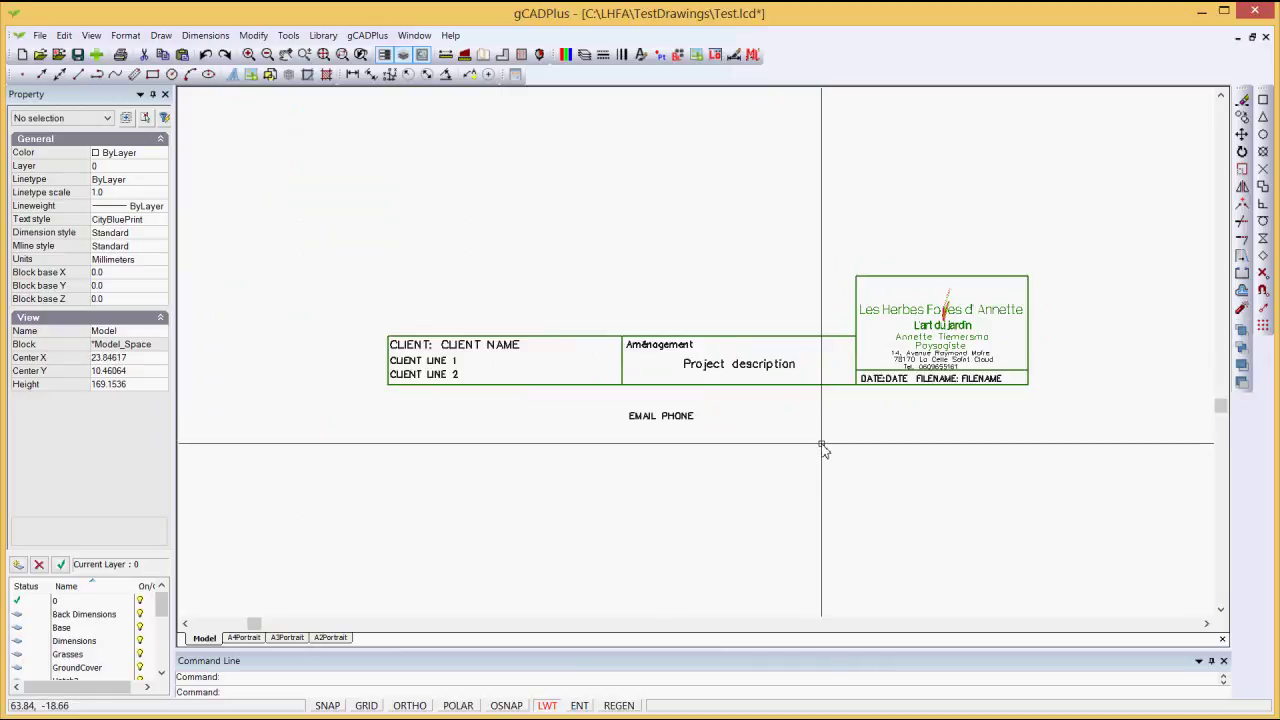
scroll(821, 441, up, 1)
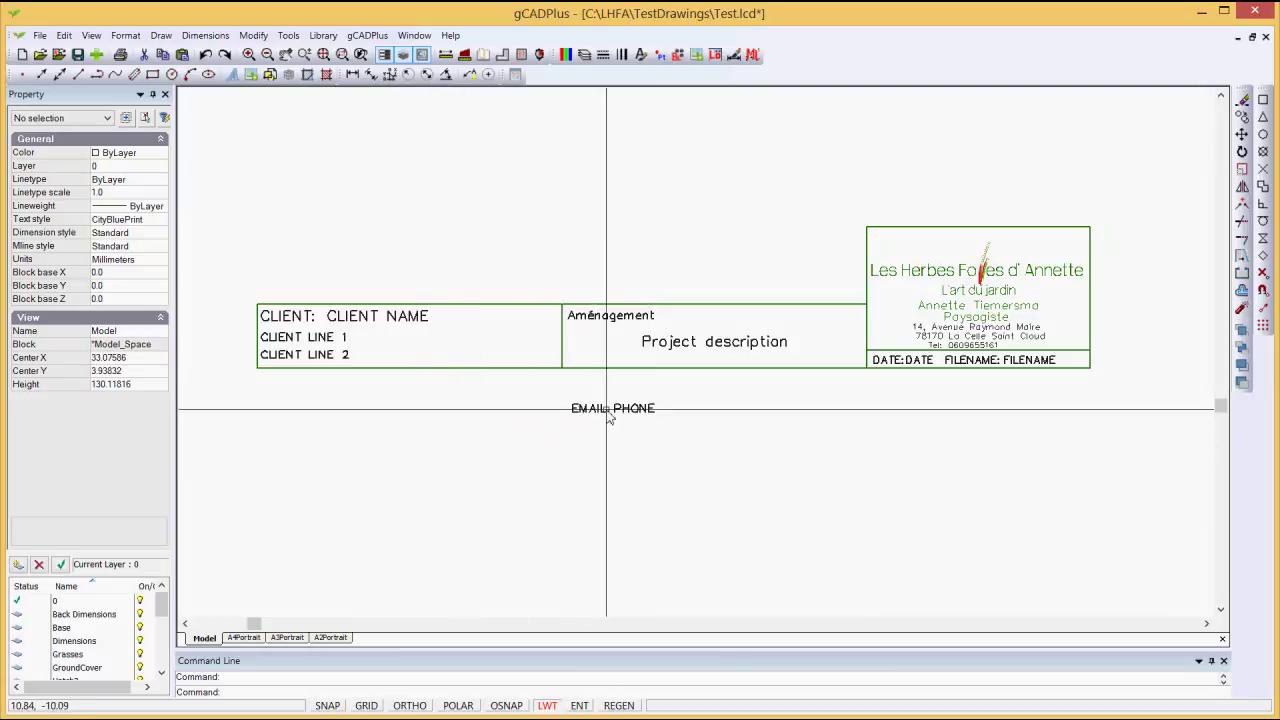
Set the text height of CLIENT: and CLIENT NAME to 2.0, matching the client lines below them
scroll(323, 344, up, 1)
click(326, 343)
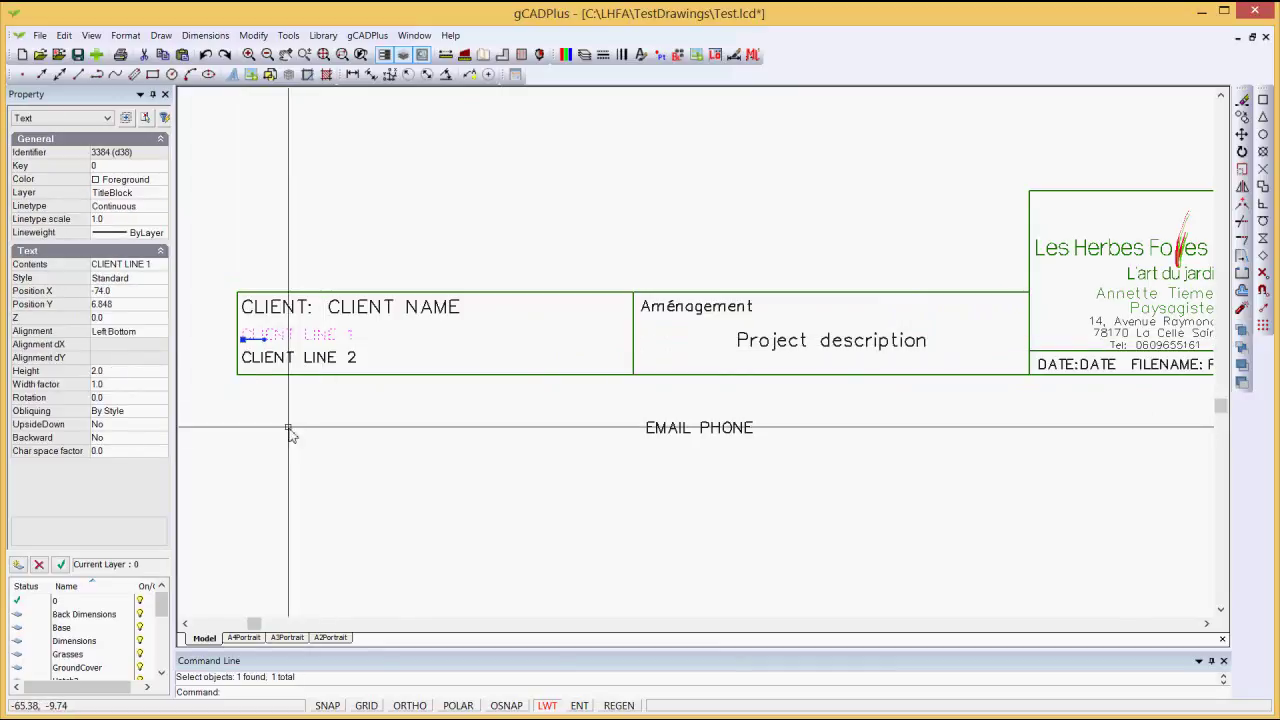
key(Escape)
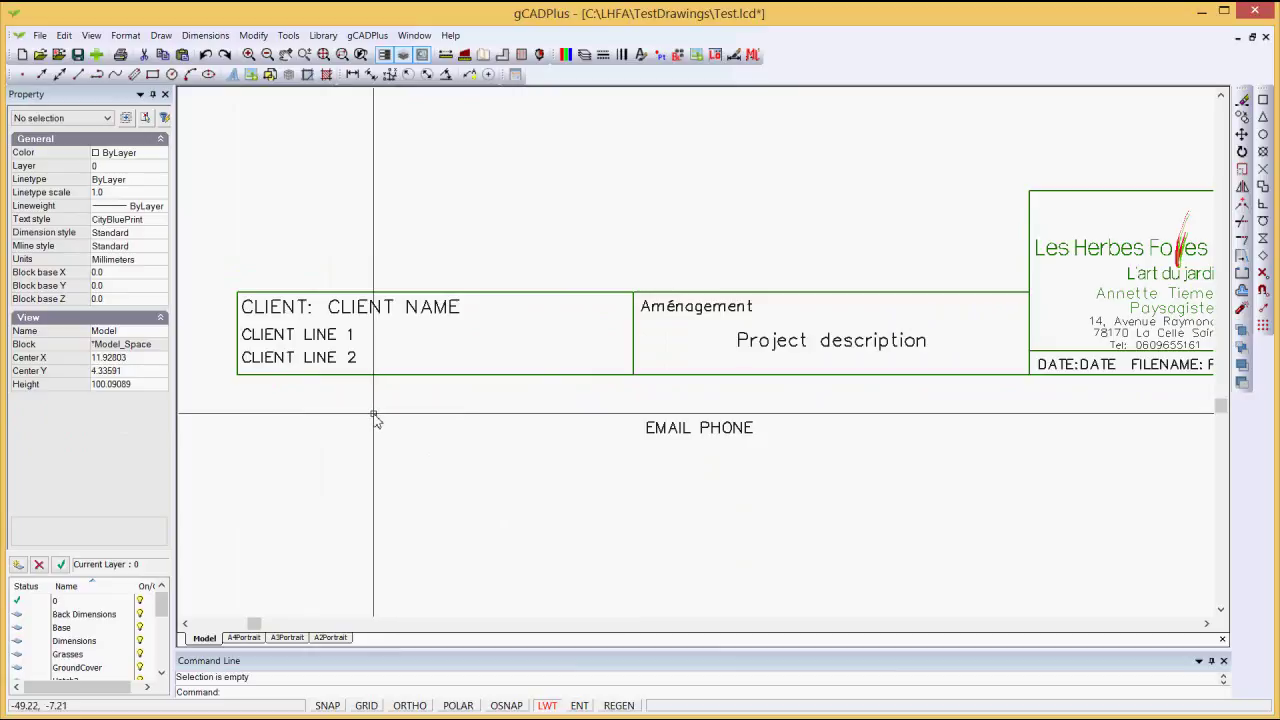
click(327, 316)
click(275, 307)
click(120, 372)
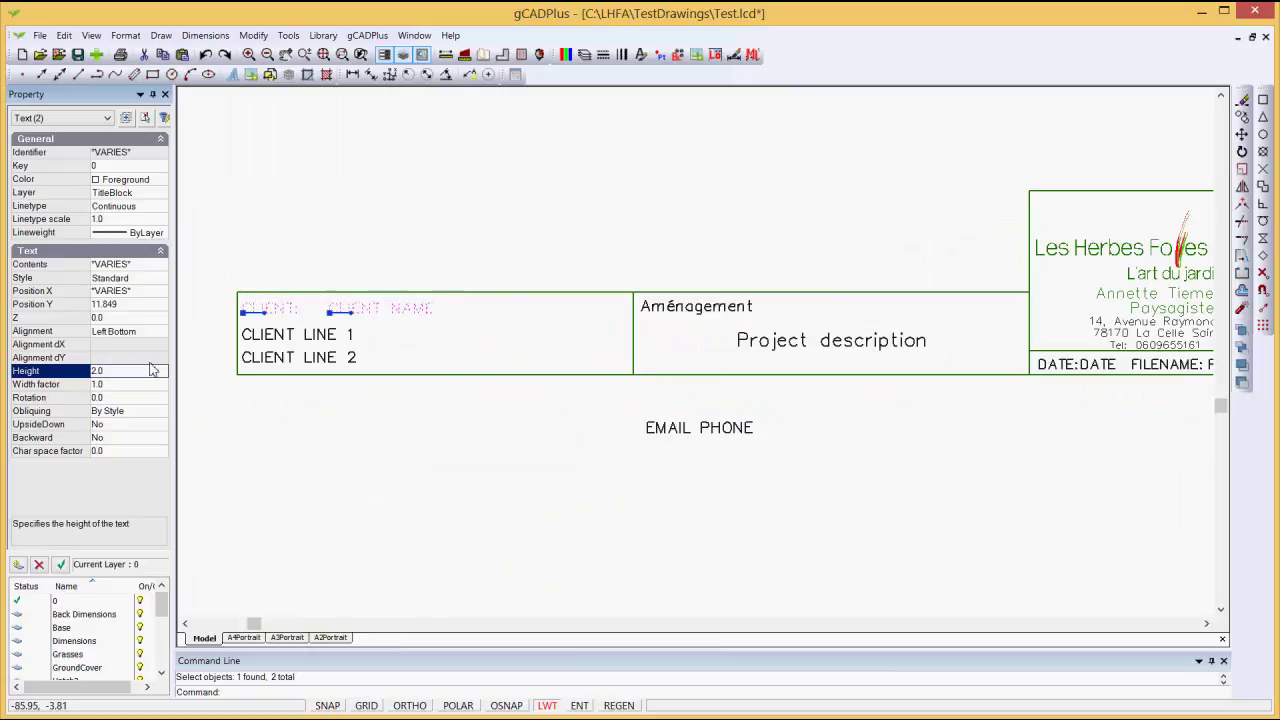
key(Return)
key(Escape)
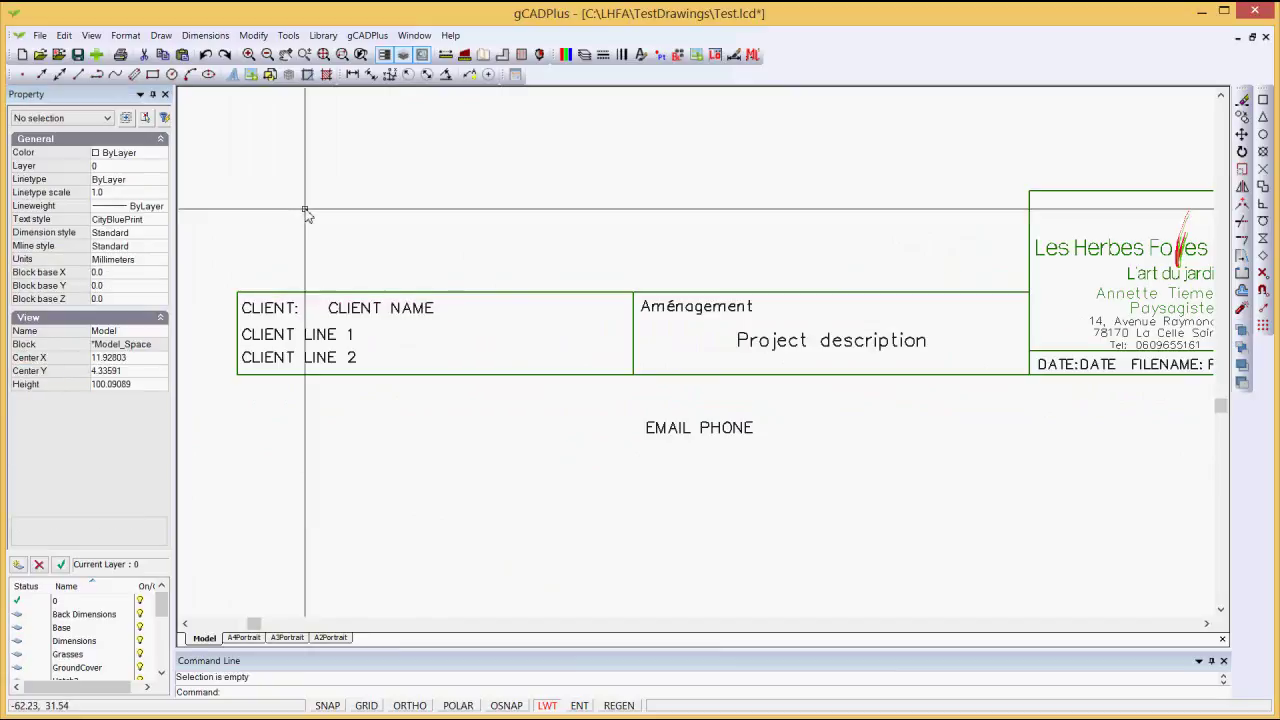
Move the four client texts together slightly upward within the client section
drag(227, 277, 410, 378)
click(371, 316)
right_click(364, 340)
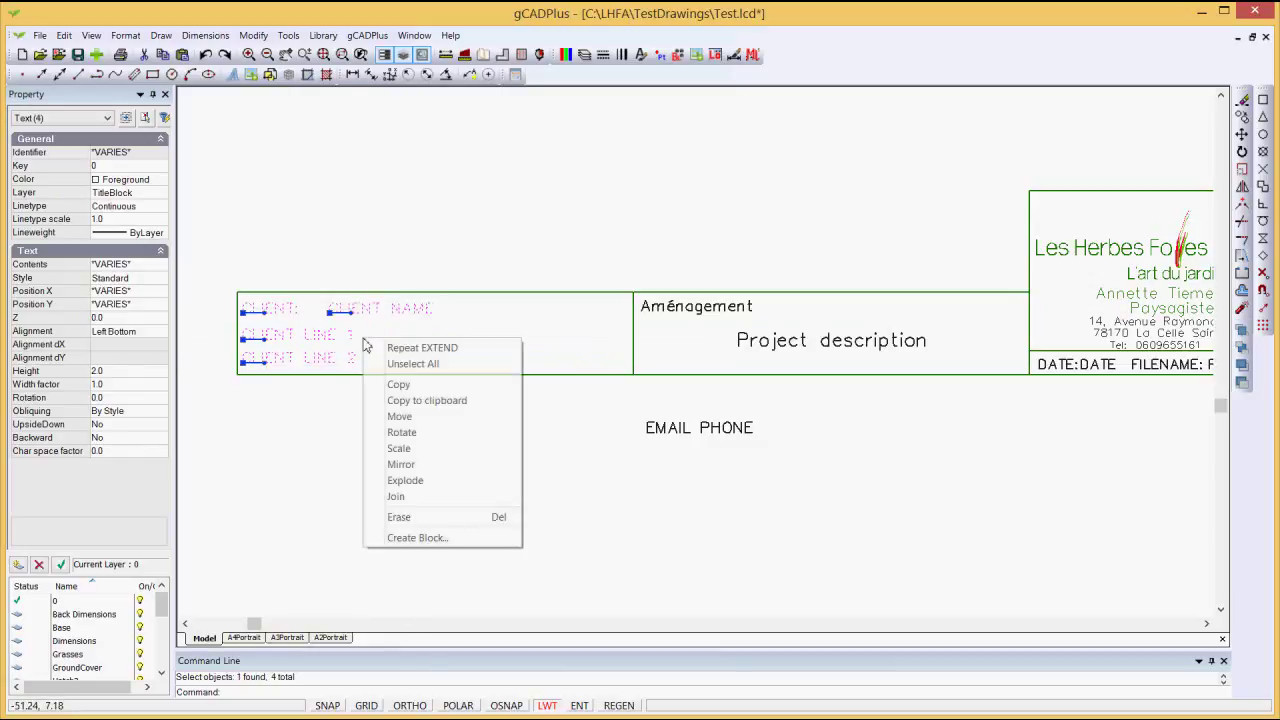
click(388, 418)
scroll(242, 340, up, 3)
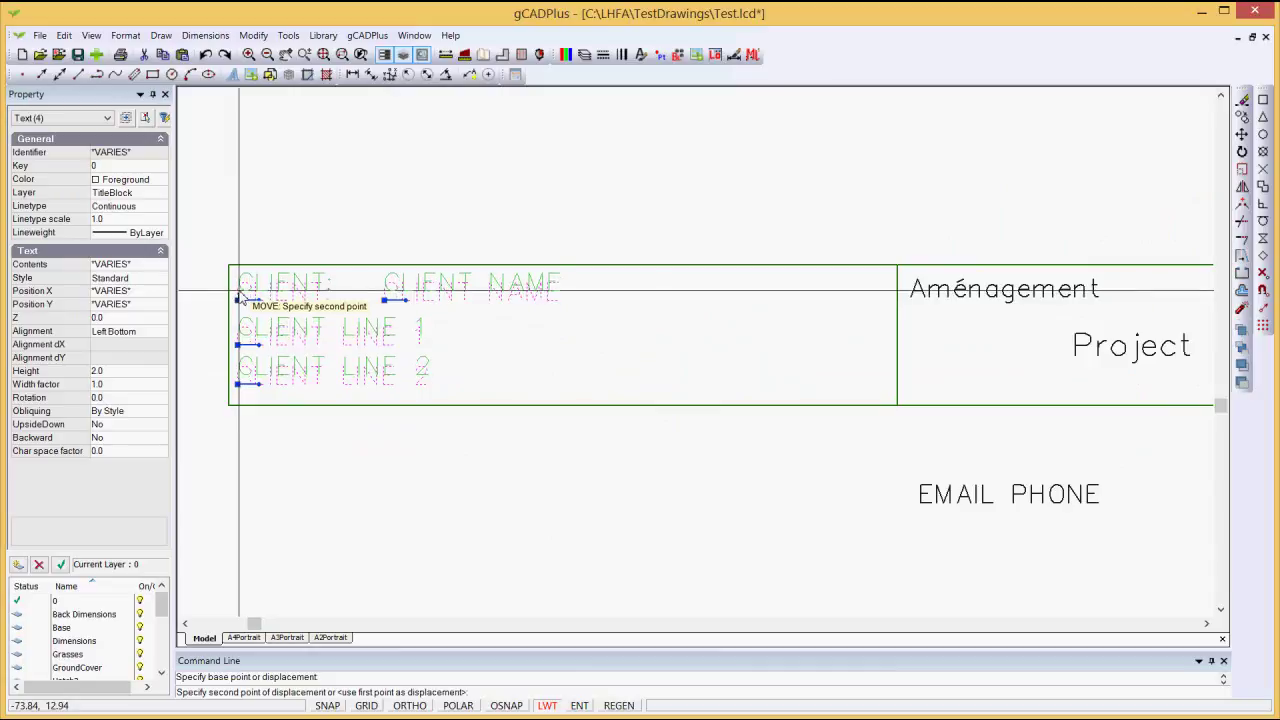
click(240, 293)
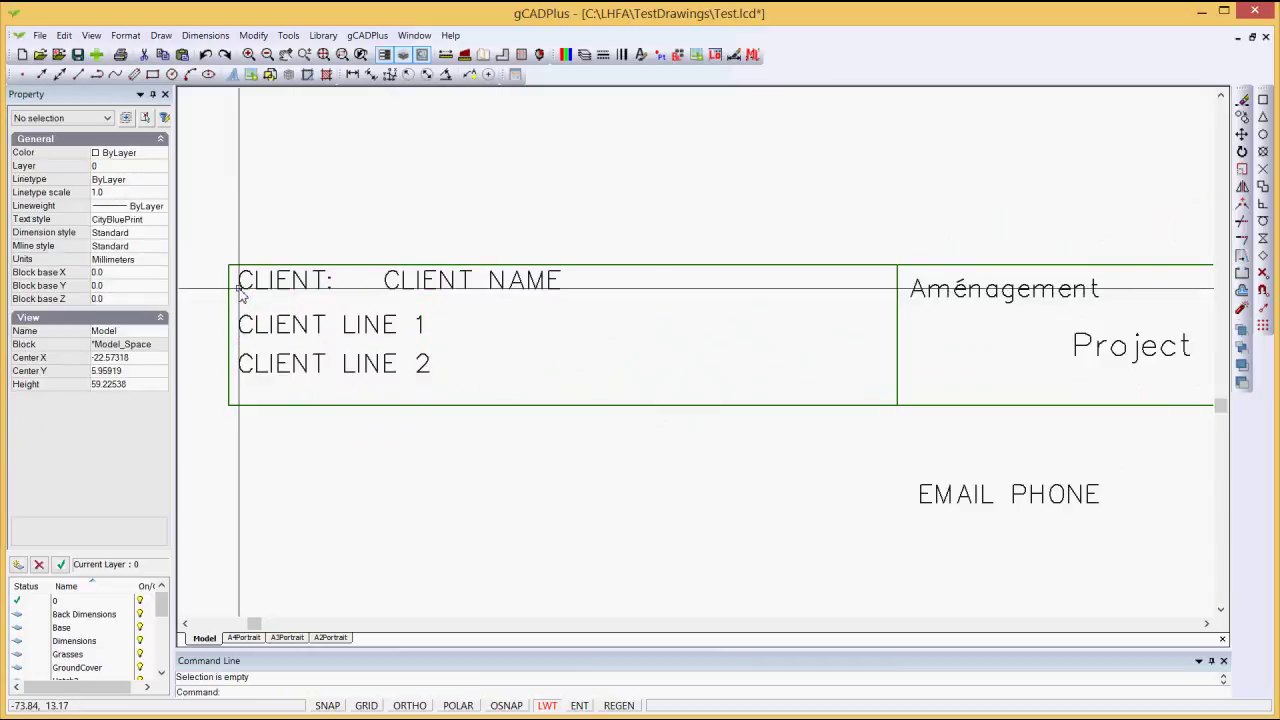
Move CLIENT LINE 1 and CLIENT LINE 2 straight up with Ortho on, spacing them closely beneath the CLIENT: row
click(449, 394)
click(232, 300)
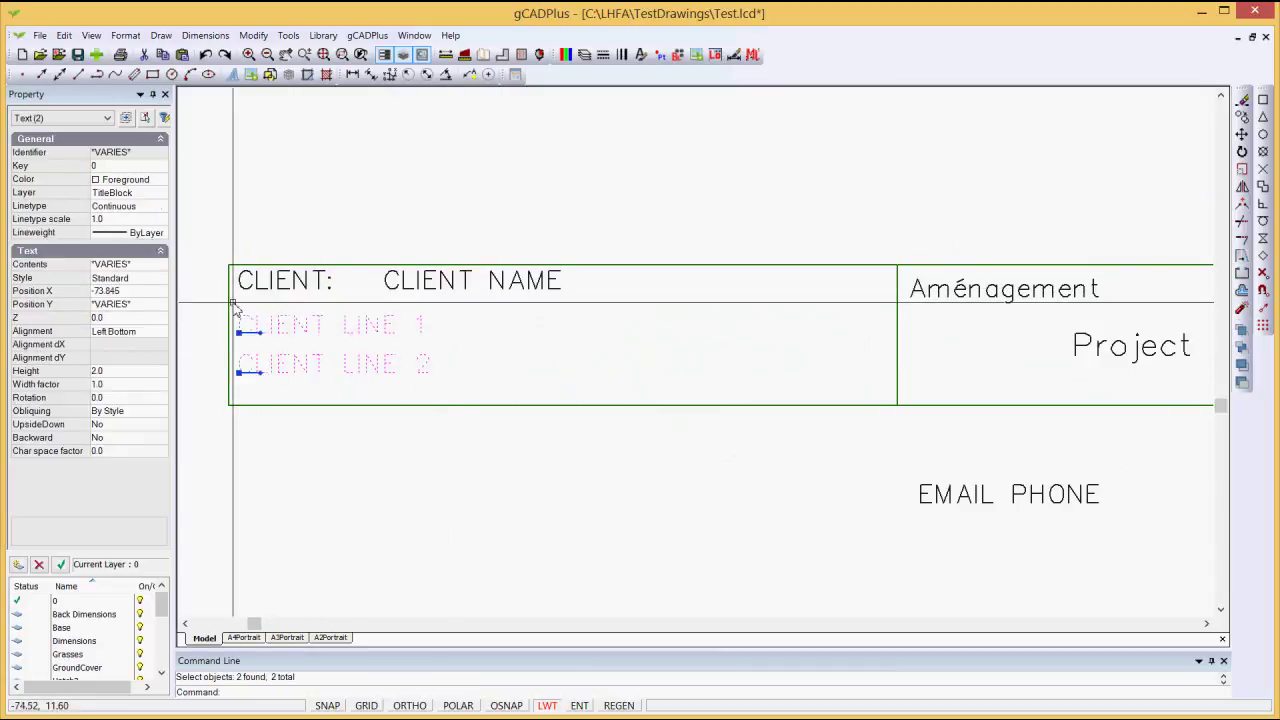
right_click(272, 334)
click(310, 414)
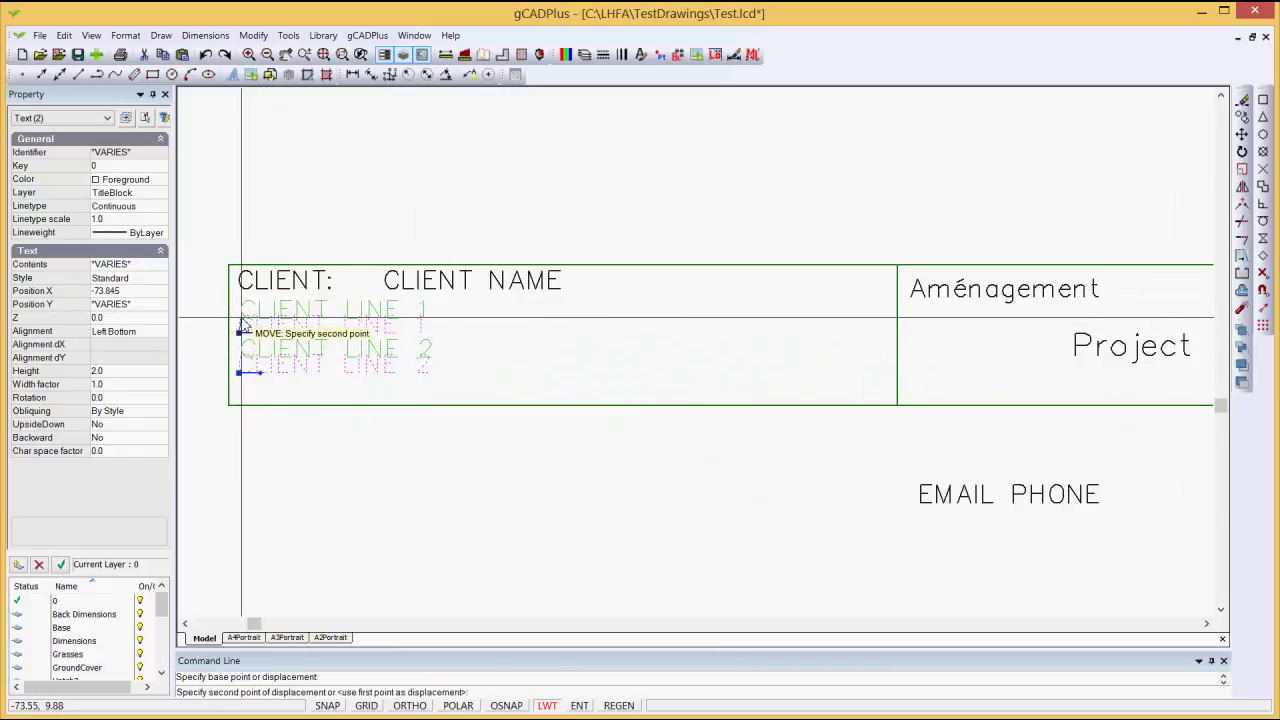
click(406, 706)
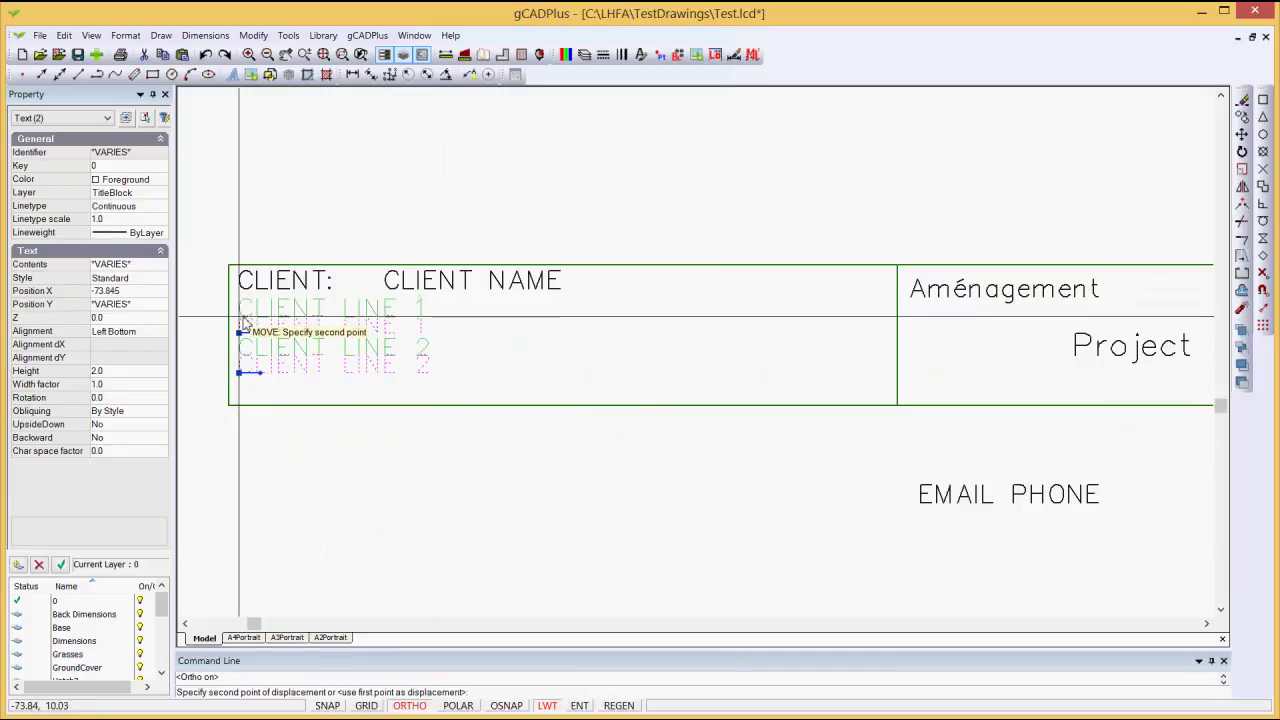
click(238, 323)
click(272, 360)
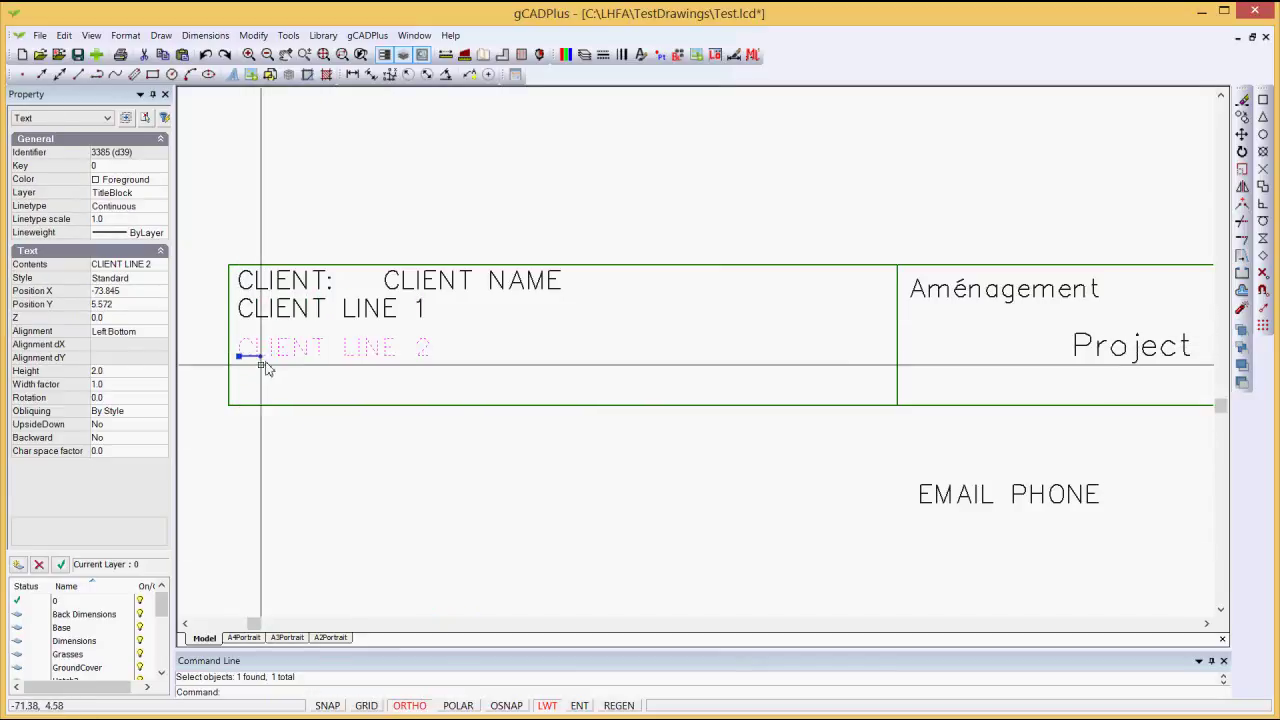
key(Escape)
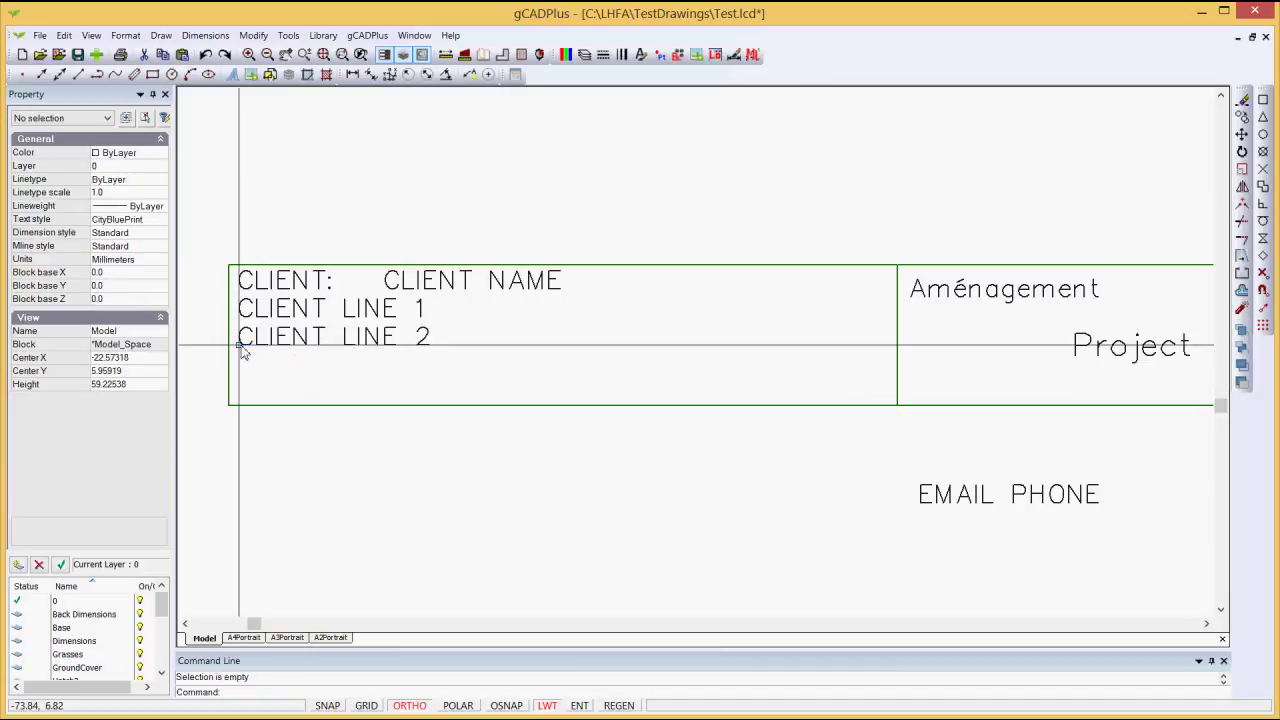
Move the EMAIL PHONE text into the client section directly below CLIENT LINE 2
click(946, 500)
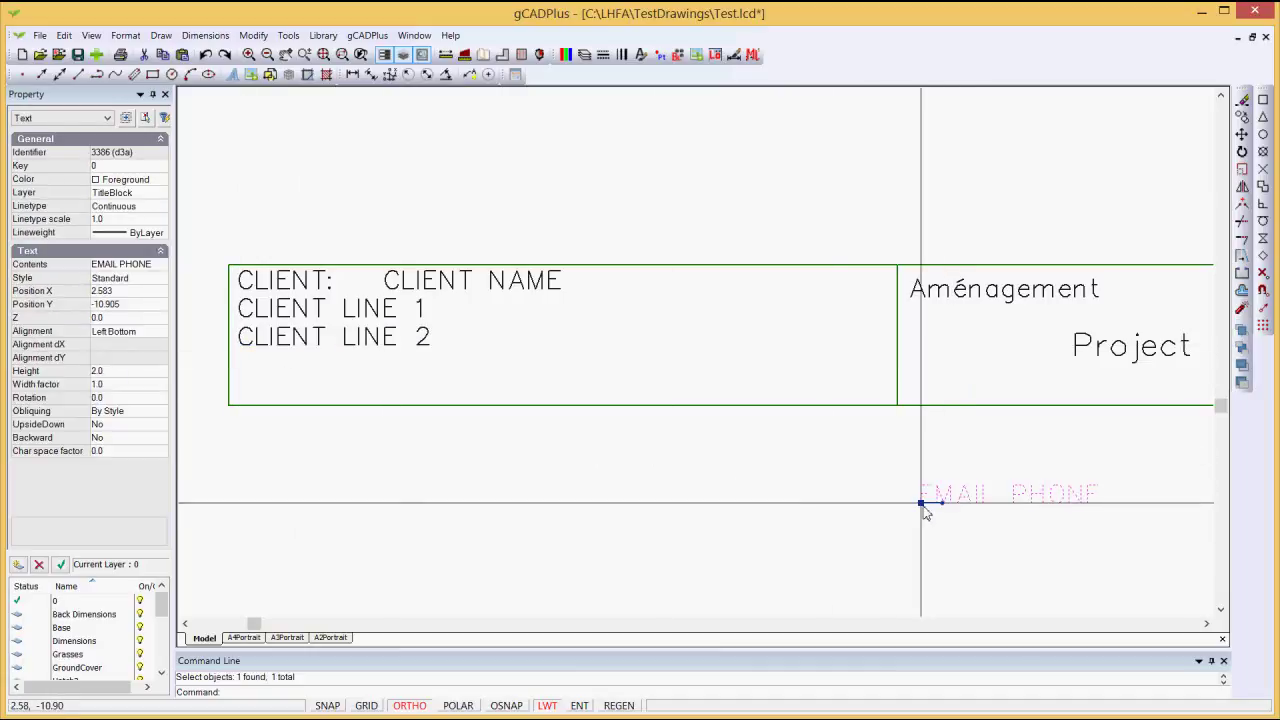
click(245, 385)
click(249, 502)
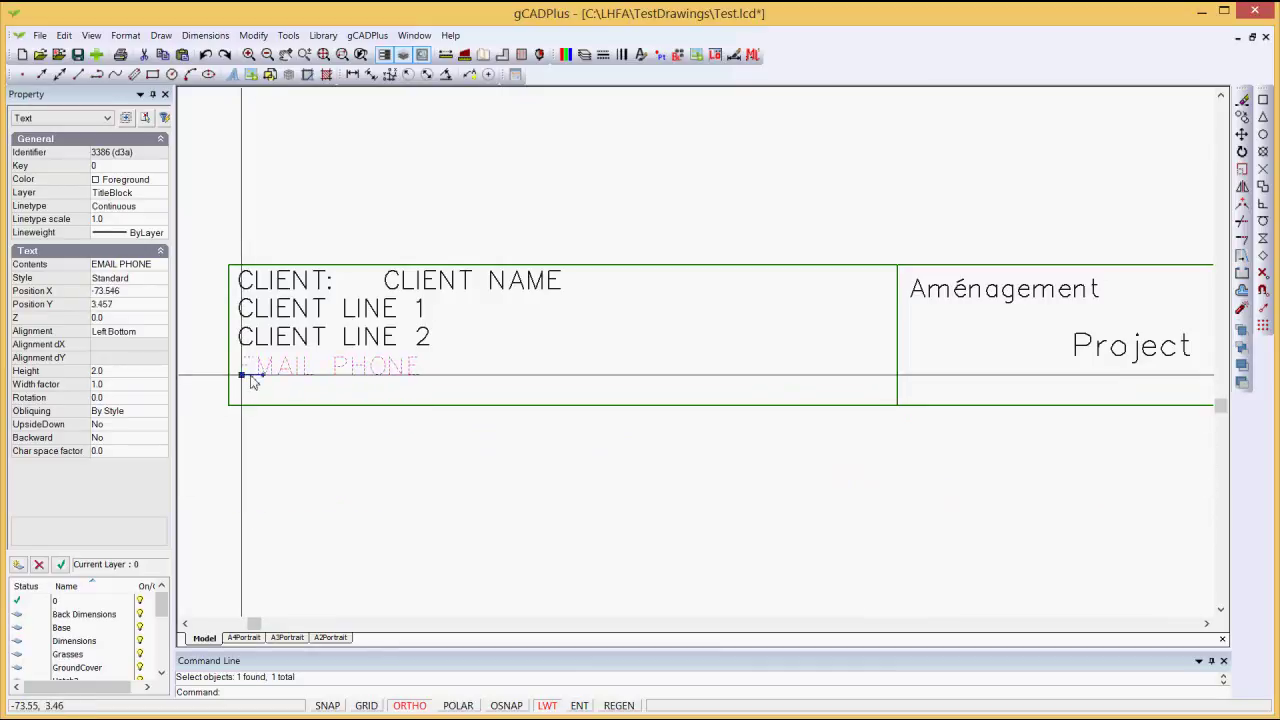
click(241, 375)
Move CLIENT LINE 1, CLIENT LINE 2 and EMAIL PHONE together slightly down, widening the gap below the CLIENT: row
drag(240, 299, 431, 380)
right_click(434, 379)
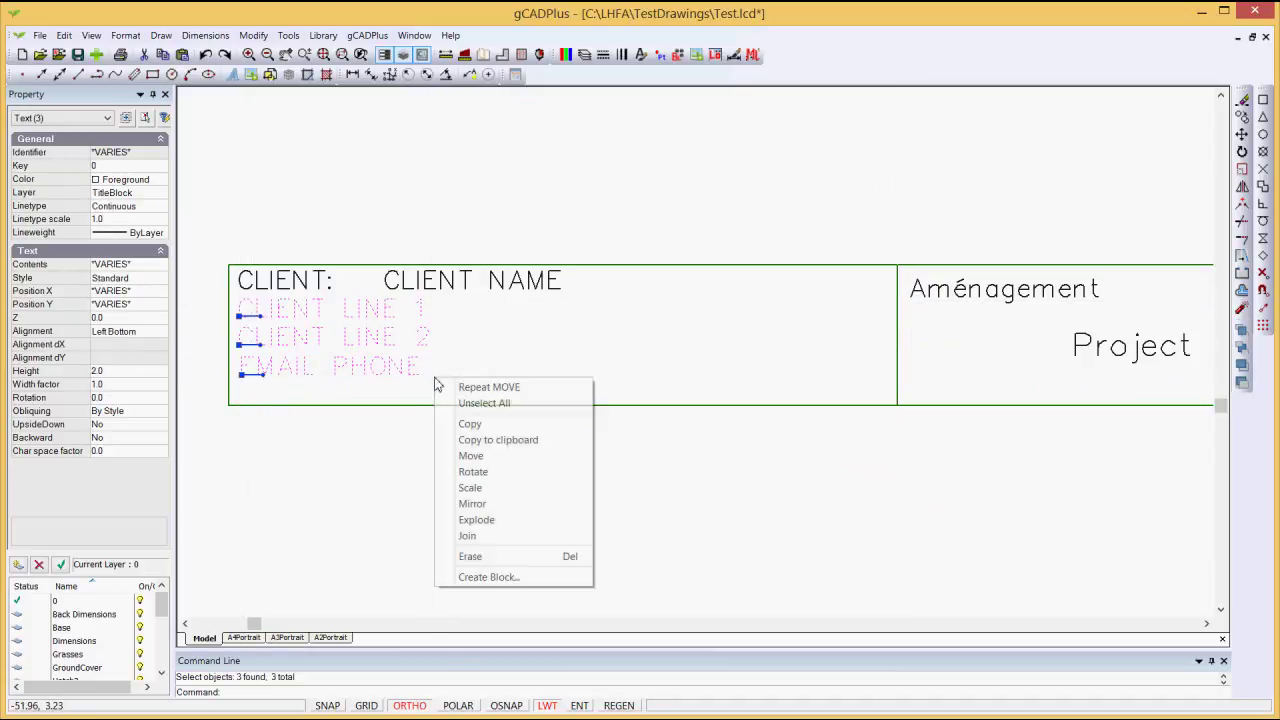
click(480, 455)
click(318, 331)
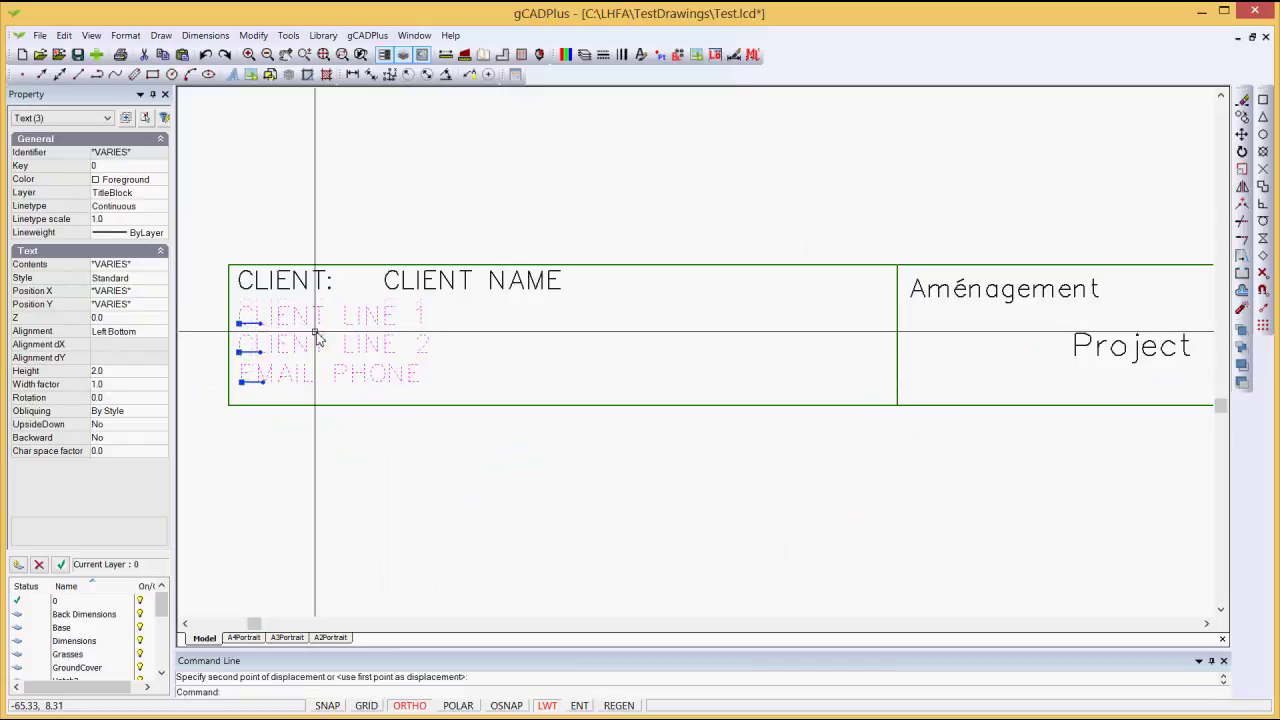
click(316, 333)
Move all five client texts down together to centre them vertically in the client section
mouse_move(234, 275)
mouse_down()
mouse_move(443, 410)
mouse_move(495, 394)
mouse_move(391, 330)
mouse_move(236, 268)
mouse_up()
right_click(313, 241)
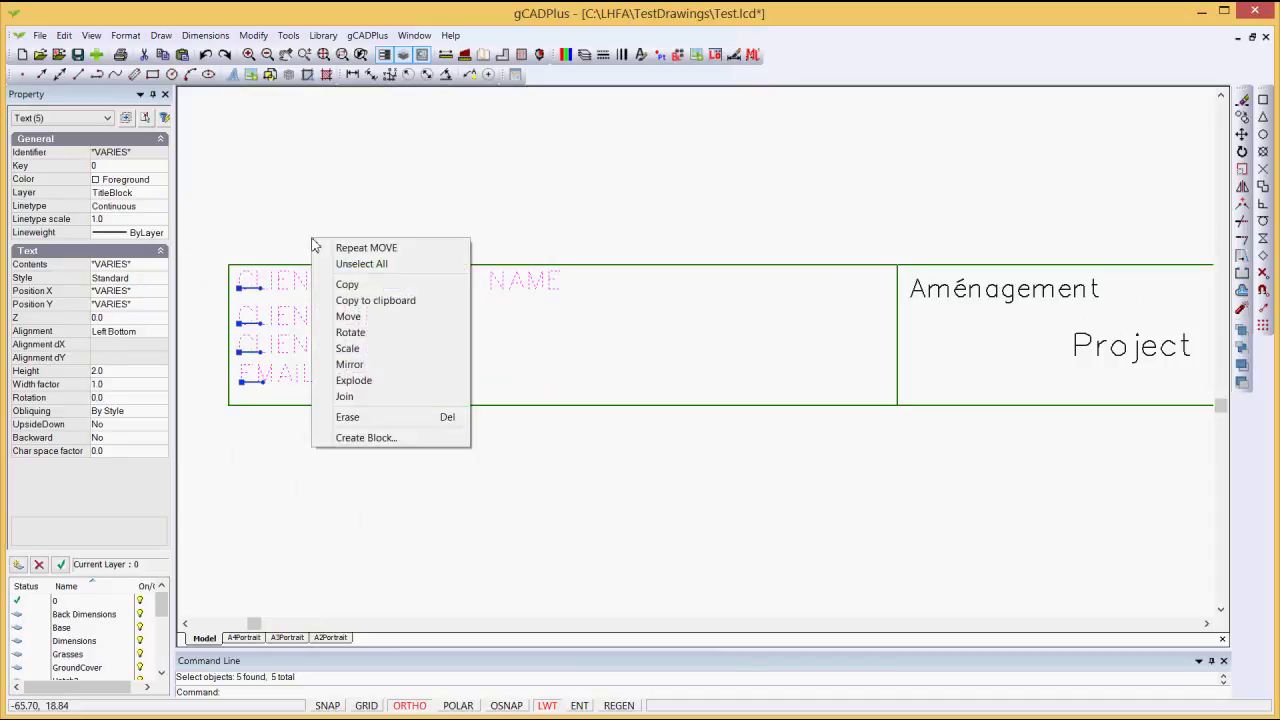
click(348, 317)
click(241, 296)
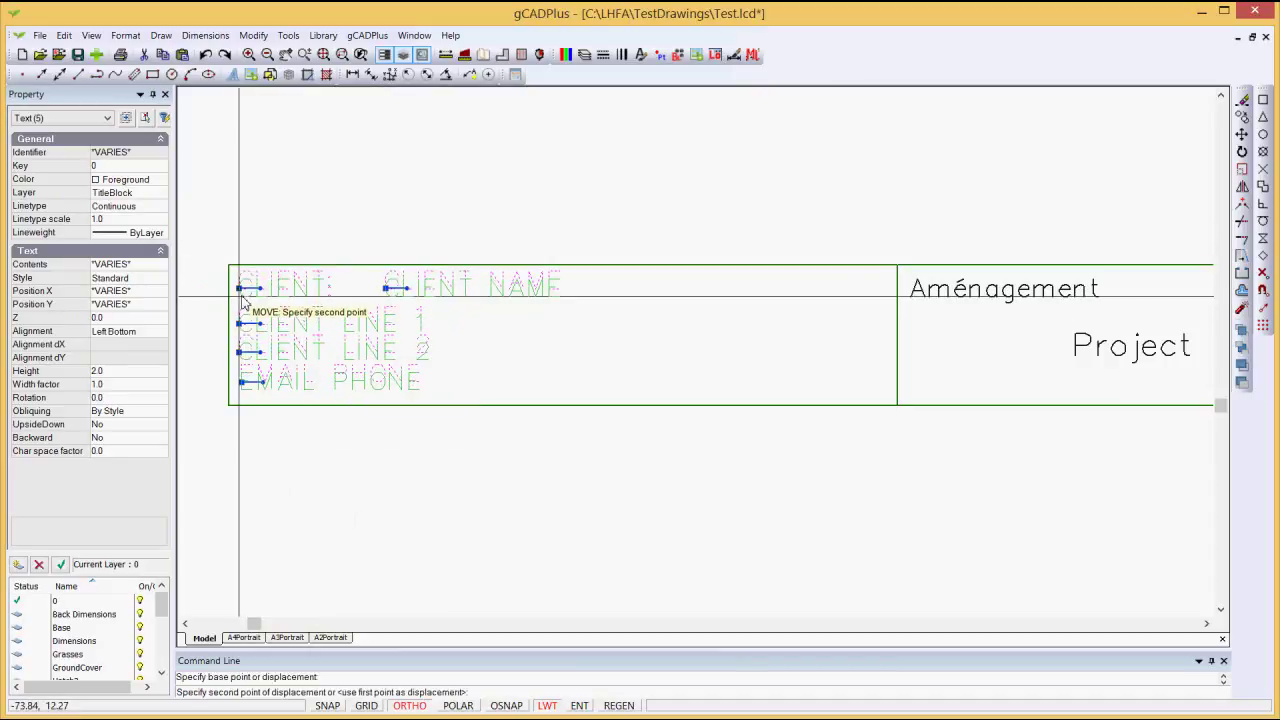
click(250, 300)
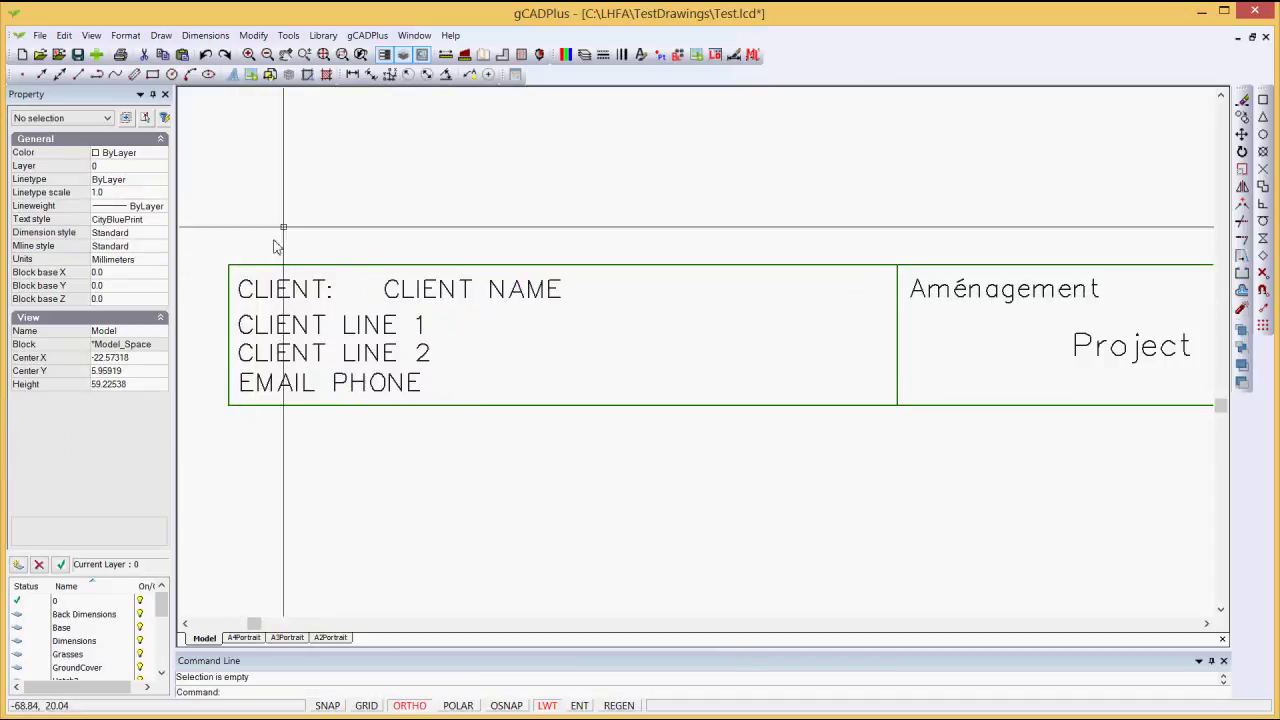
Move the Aménagement and Project description texts horizontally out of their box to the free space left of the title block
scroll(478, 125, down, 1)
scroll(500, 150, down, 3)
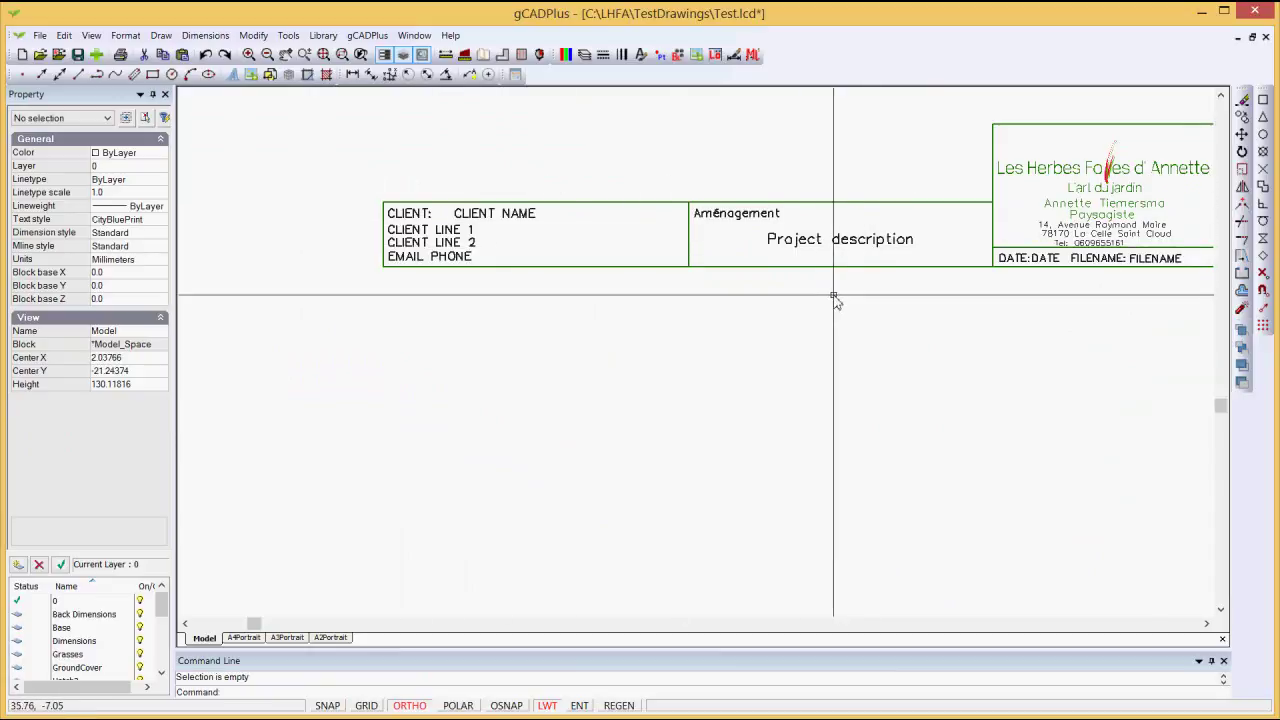
drag(690, 138, 950, 268)
right_click(878, 237)
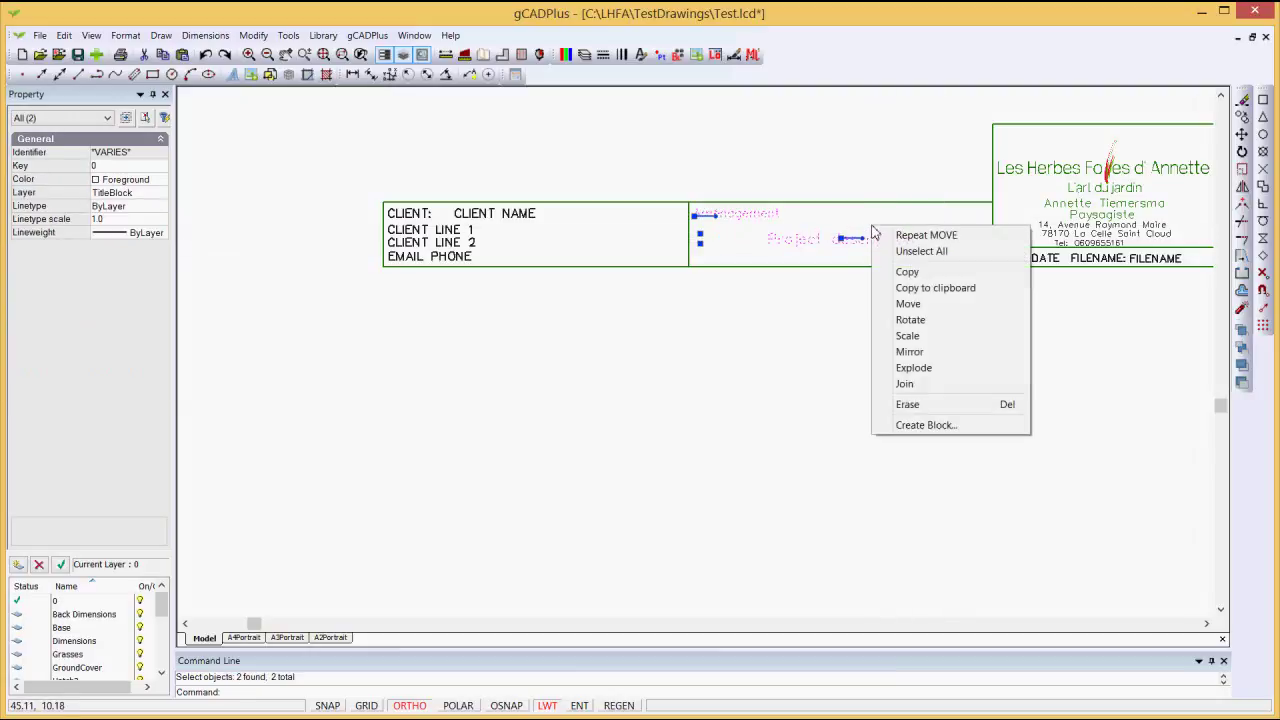
click(920, 300)
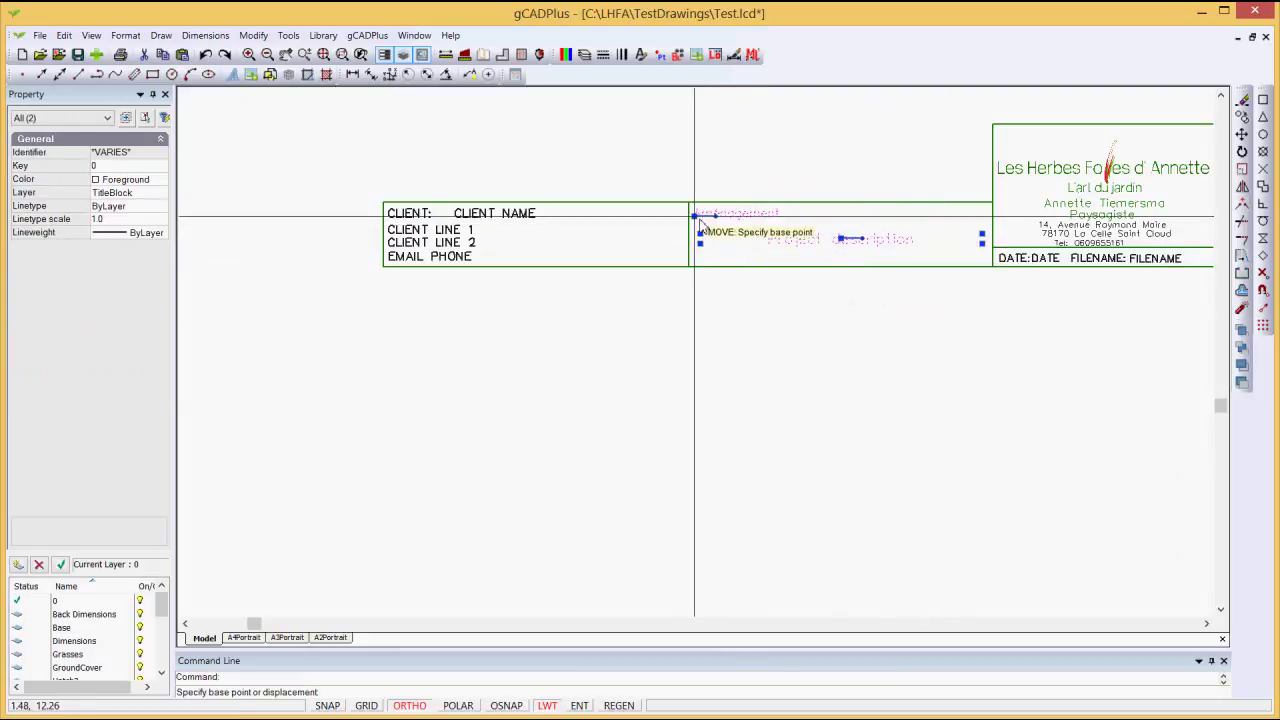
click(694, 216)
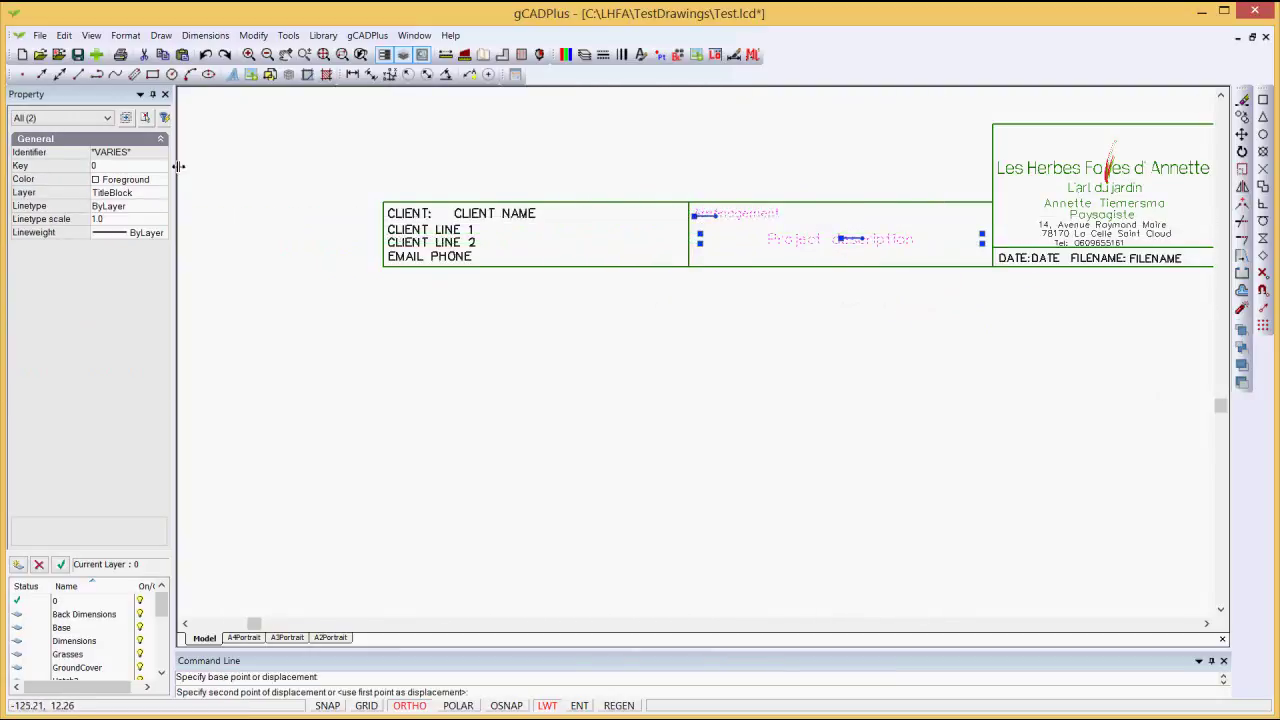
scroll(255, 210, down, 3)
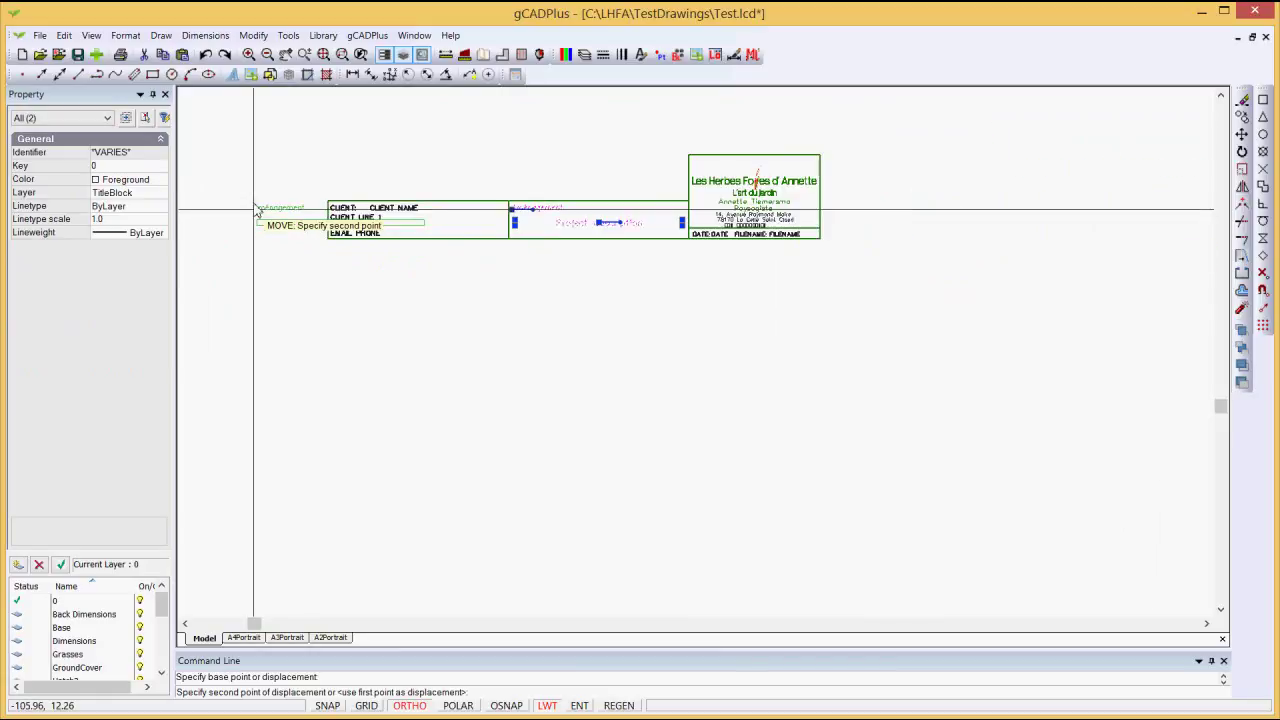
click(210, 208)
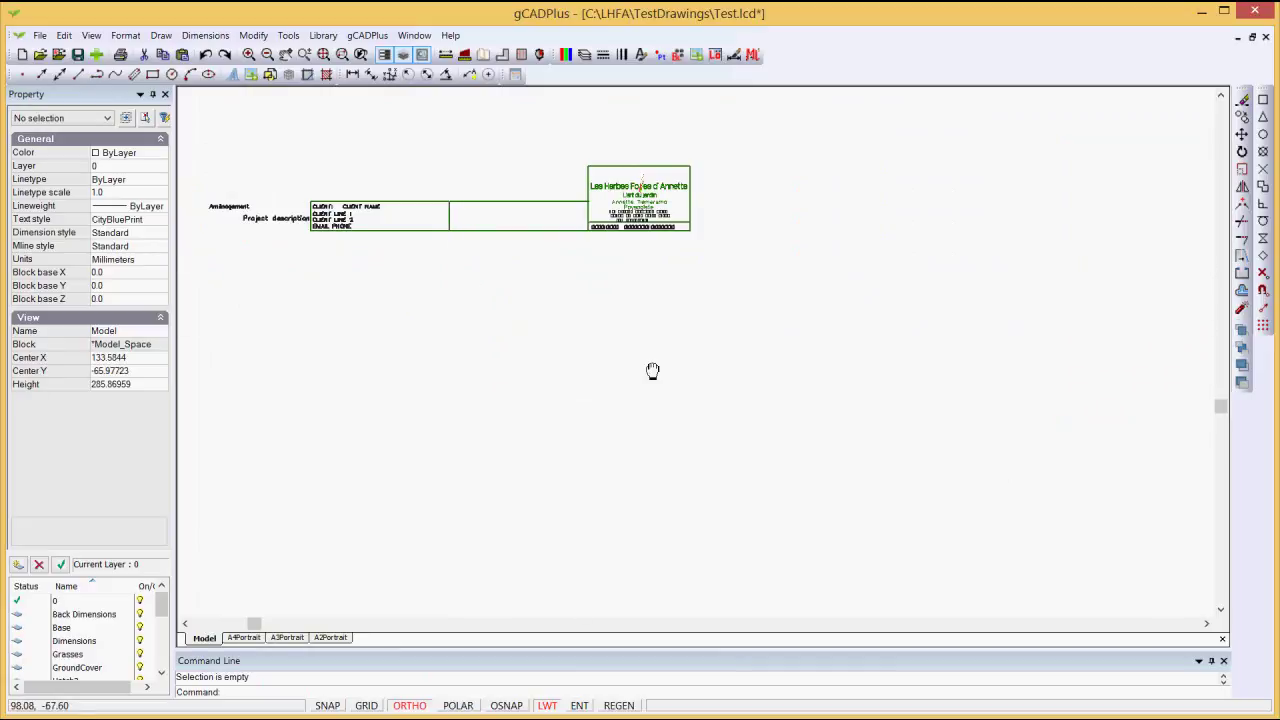
Move the five client texts horizontally into the emptied middle box beside the company box
scroll(471, 280, up, 4)
middle_drag(668, 406, 748, 437)
drag(220, 118, 510, 264)
right_click(448, 218)
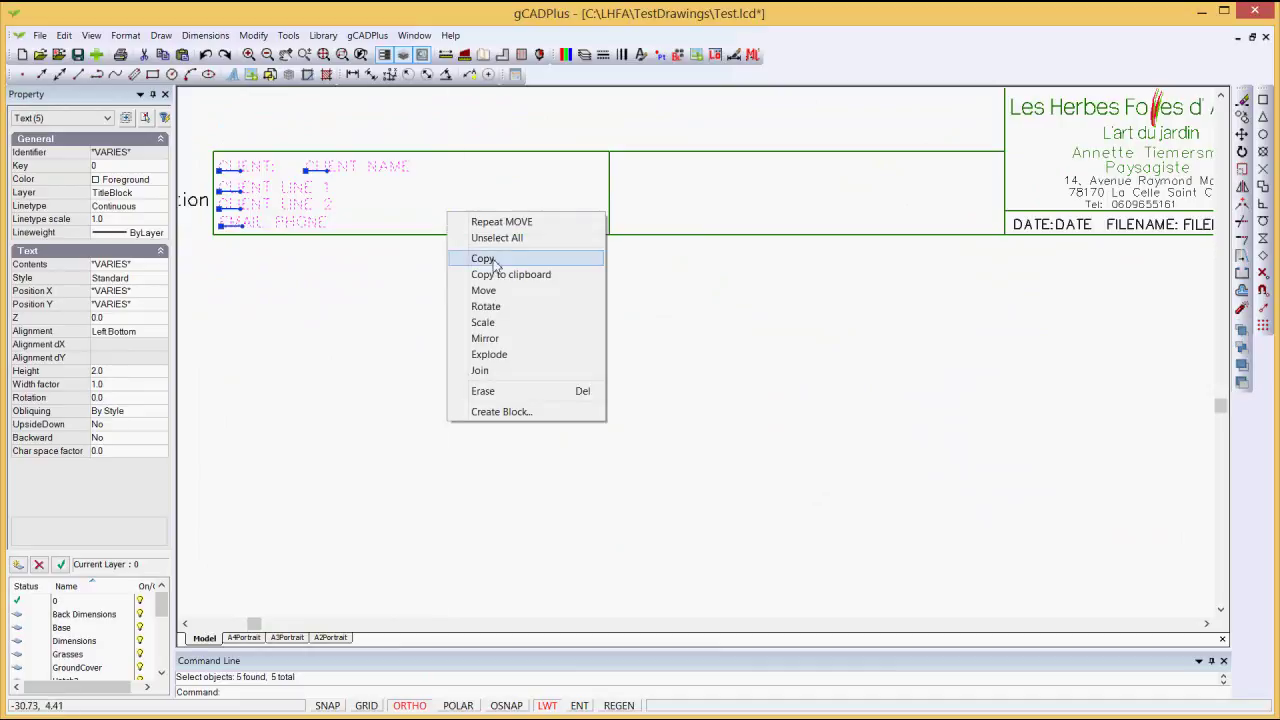
click(490, 290)
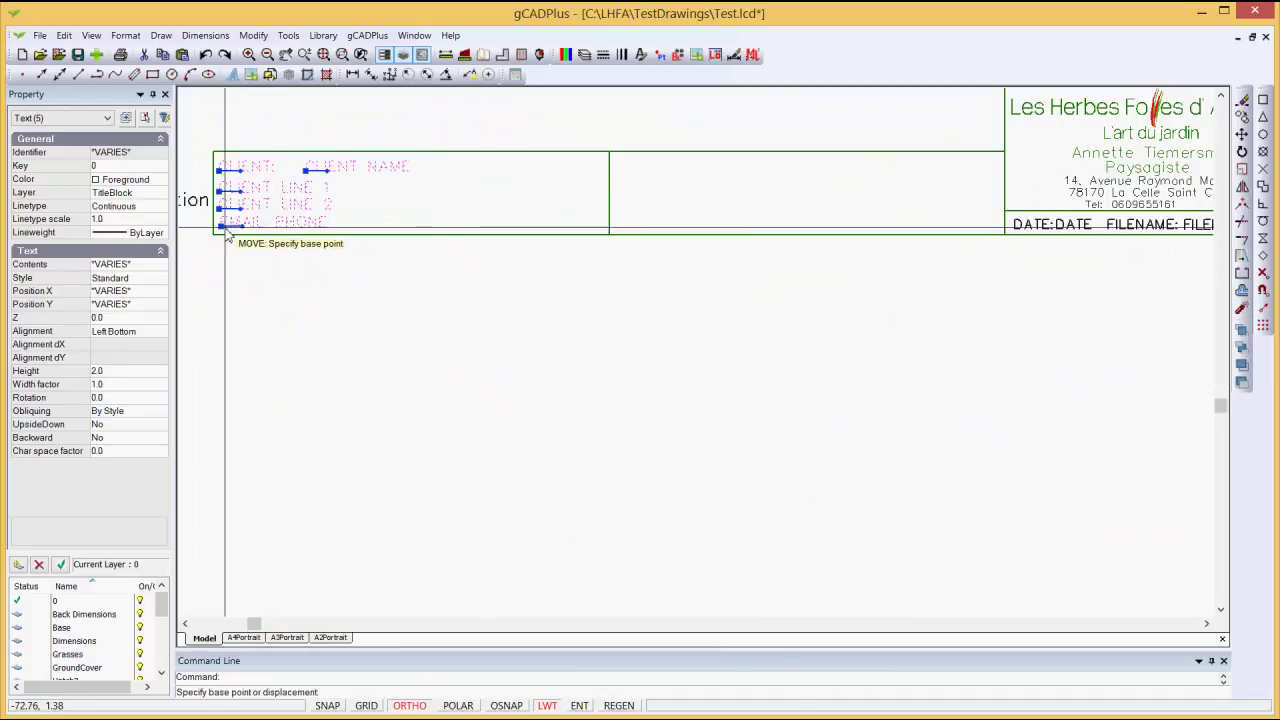
click(627, 208)
Move the Aménagement and Project description texts horizontally into the empty leftmost box of the title block
scroll(409, 251, down, 5)
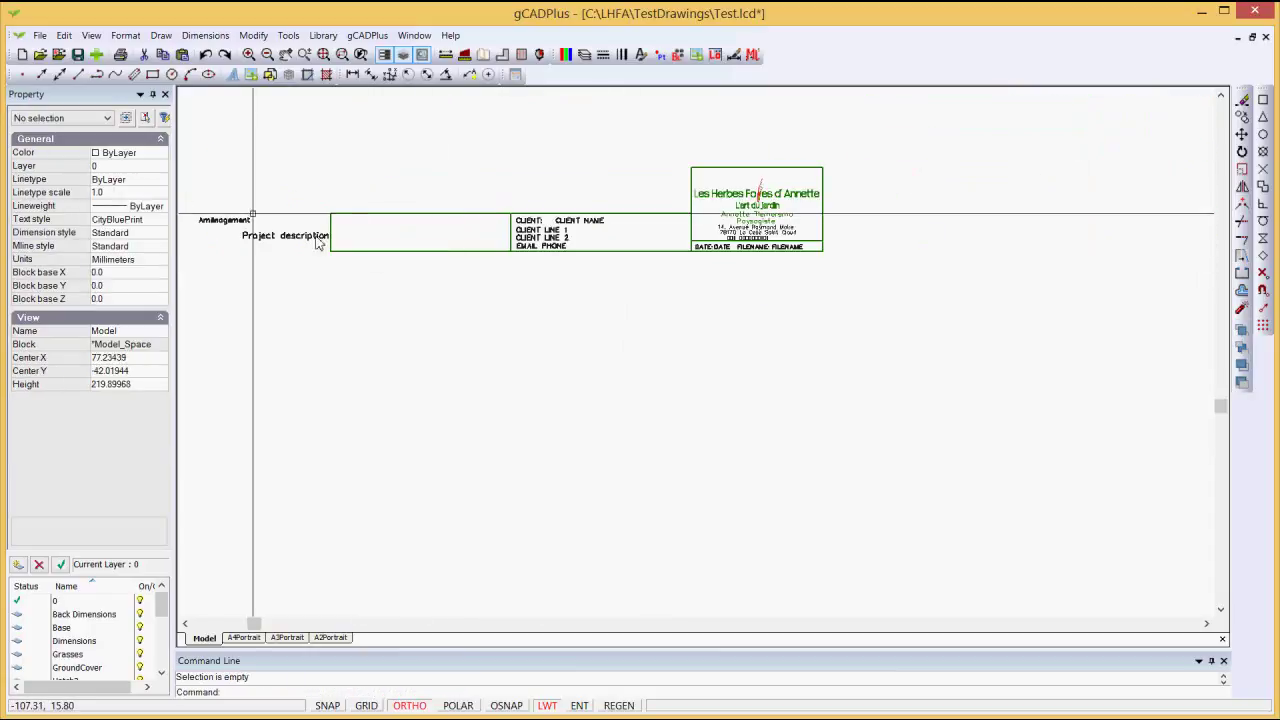
drag(191, 196, 214, 218)
key(Escape)
right_click(263, 193)
click(297, 265)
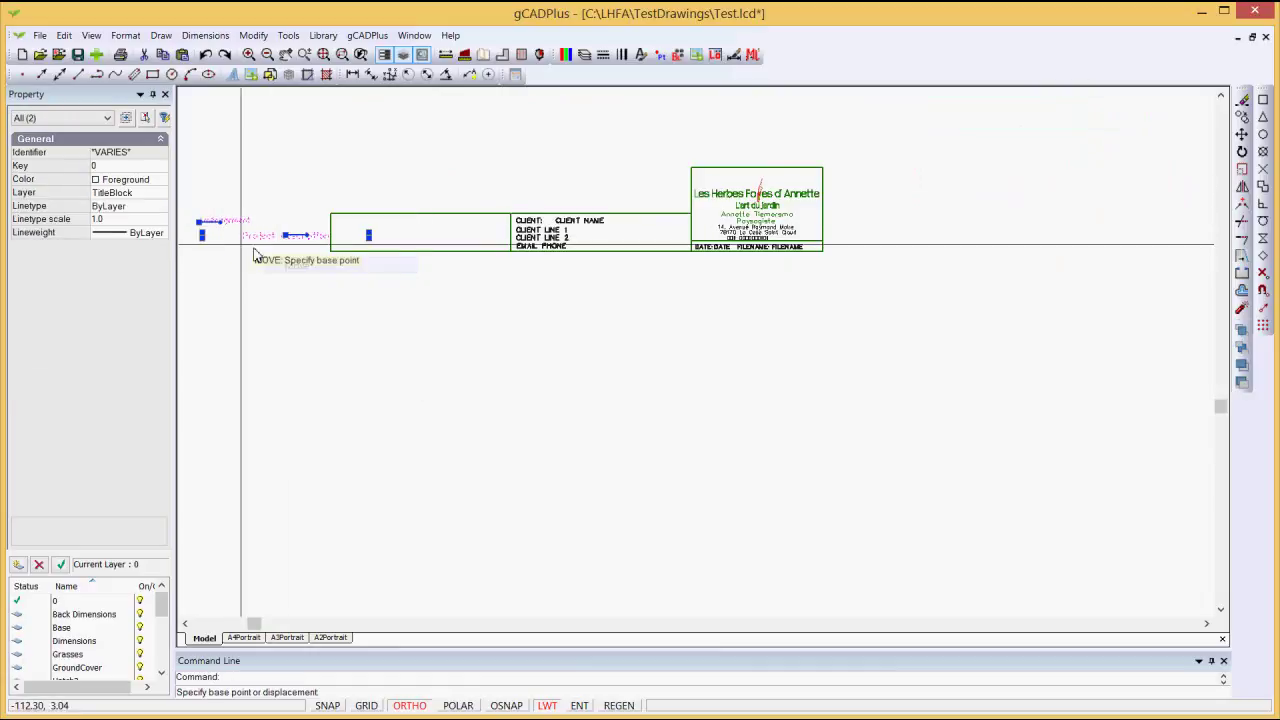
click(200, 224)
click(338, 236)
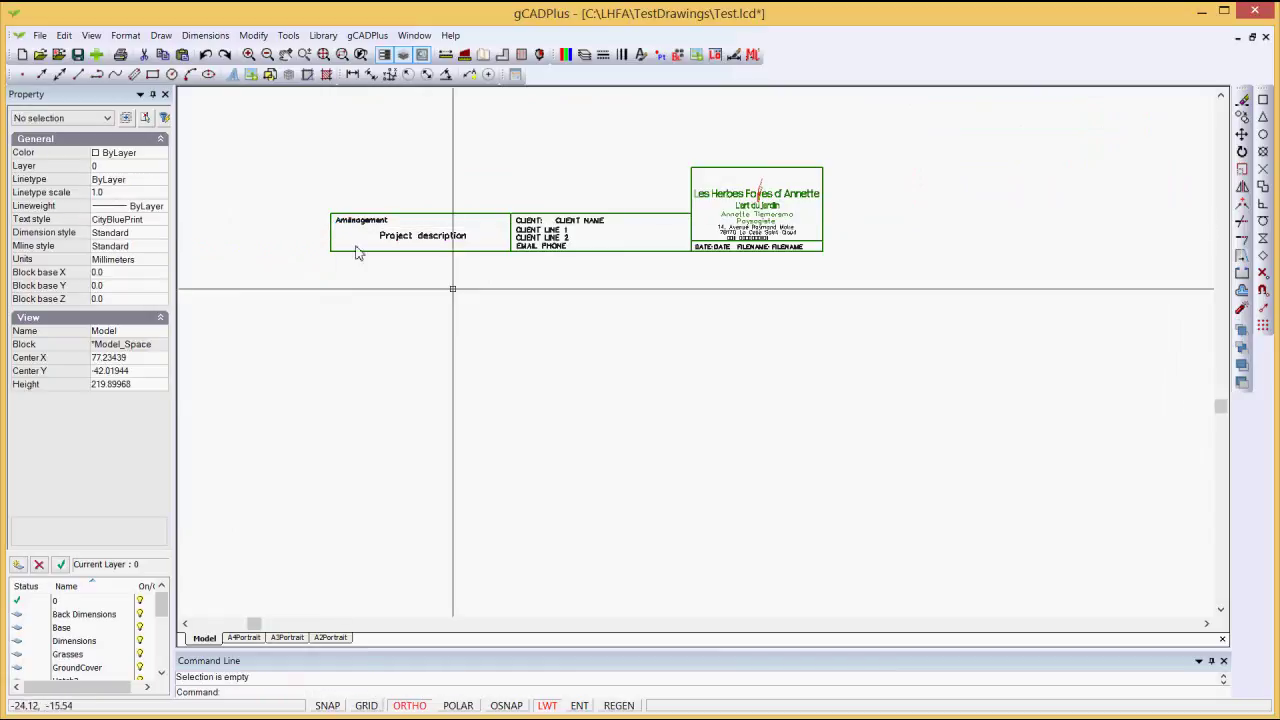
Measure the vertical gap between the company box's upper edge and the tip of the grass logo
right_click(611, 313)
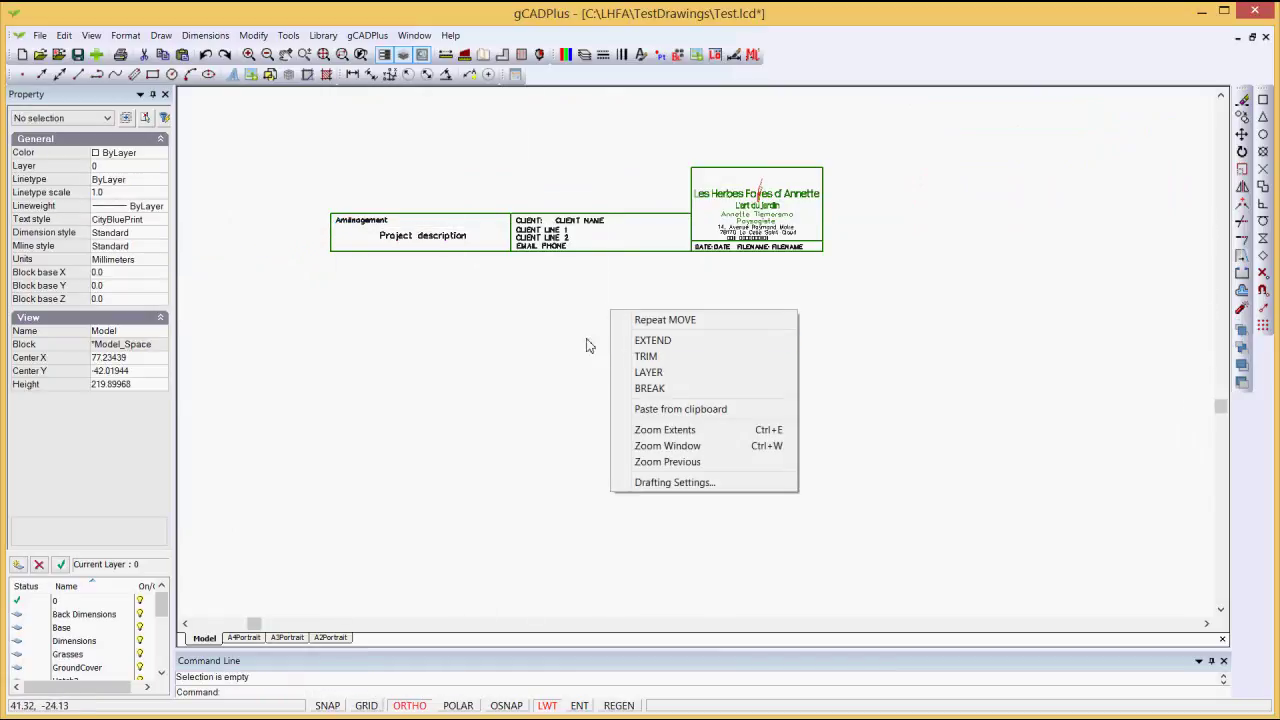
click(690, 446)
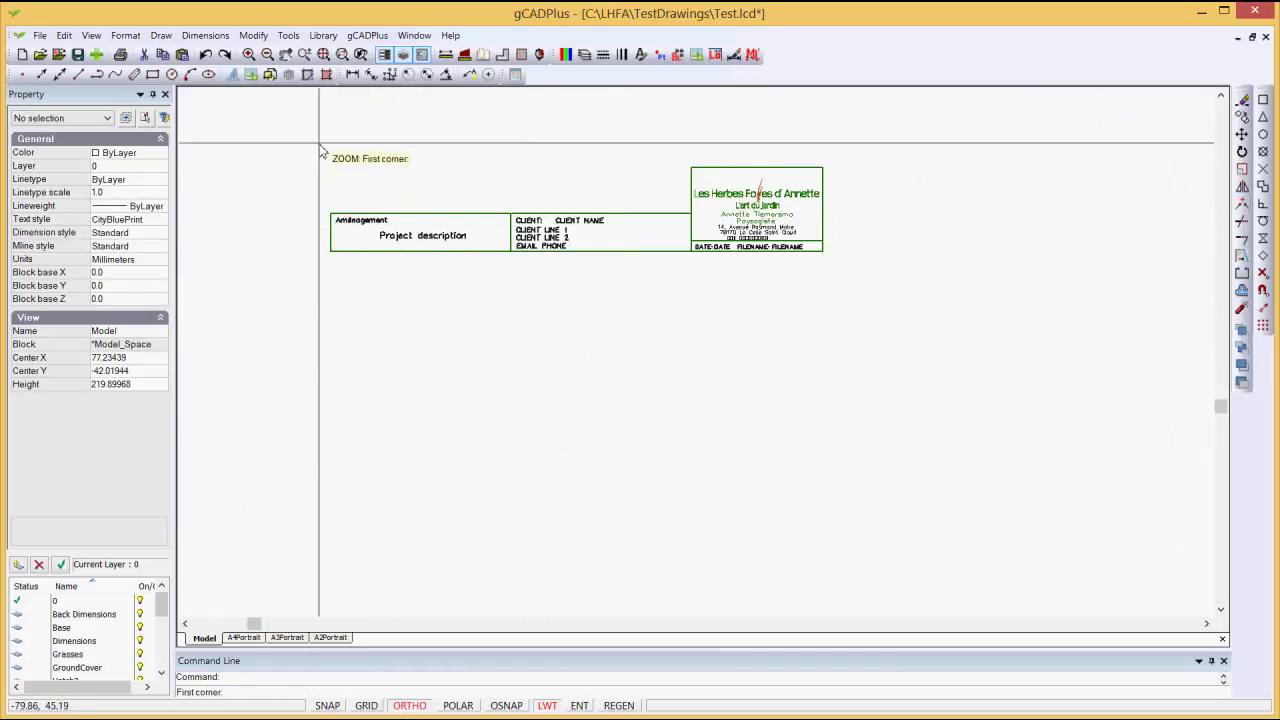
click(840, 289)
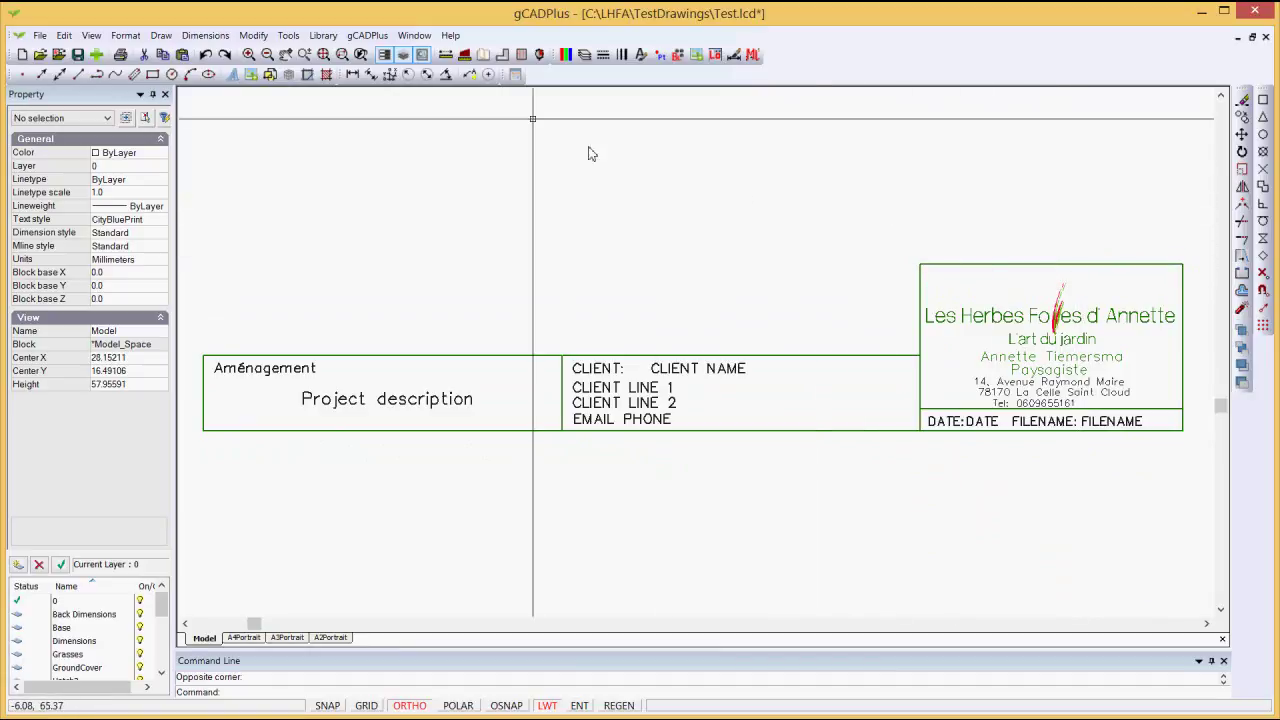
scroll(920, 291, up, 1)
scroll(983, 243, up, 1)
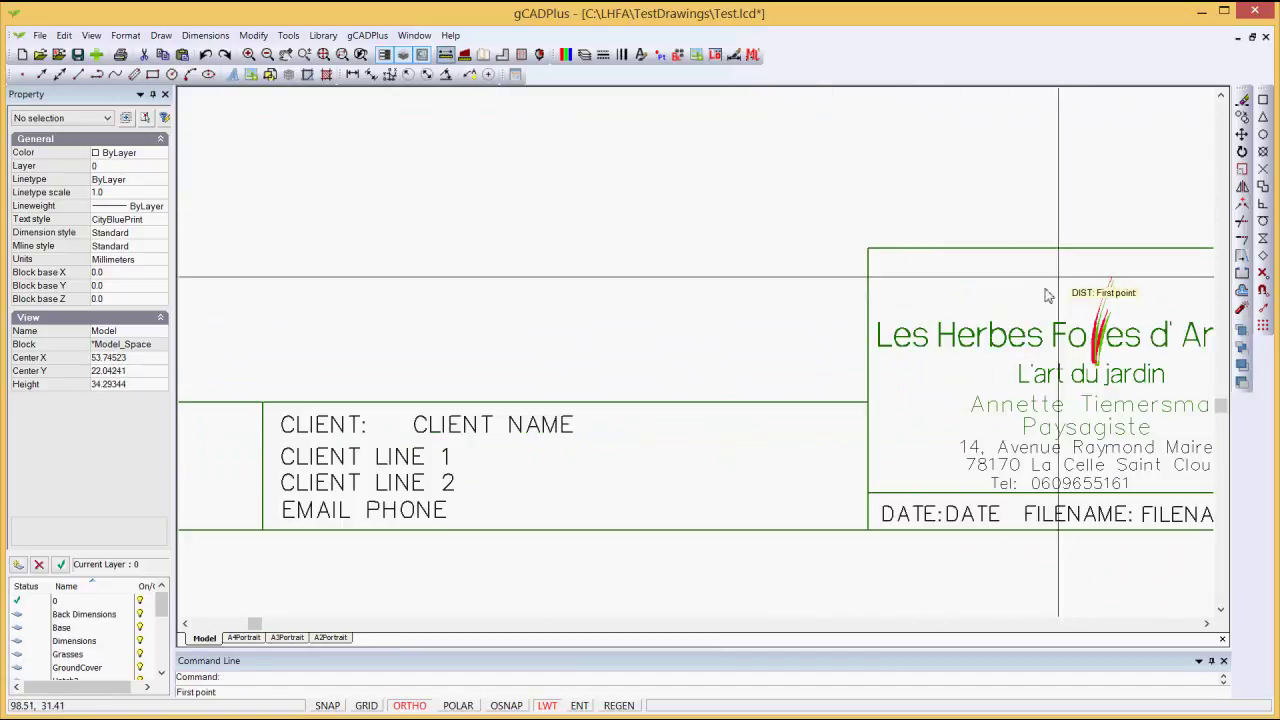
click(1086, 249)
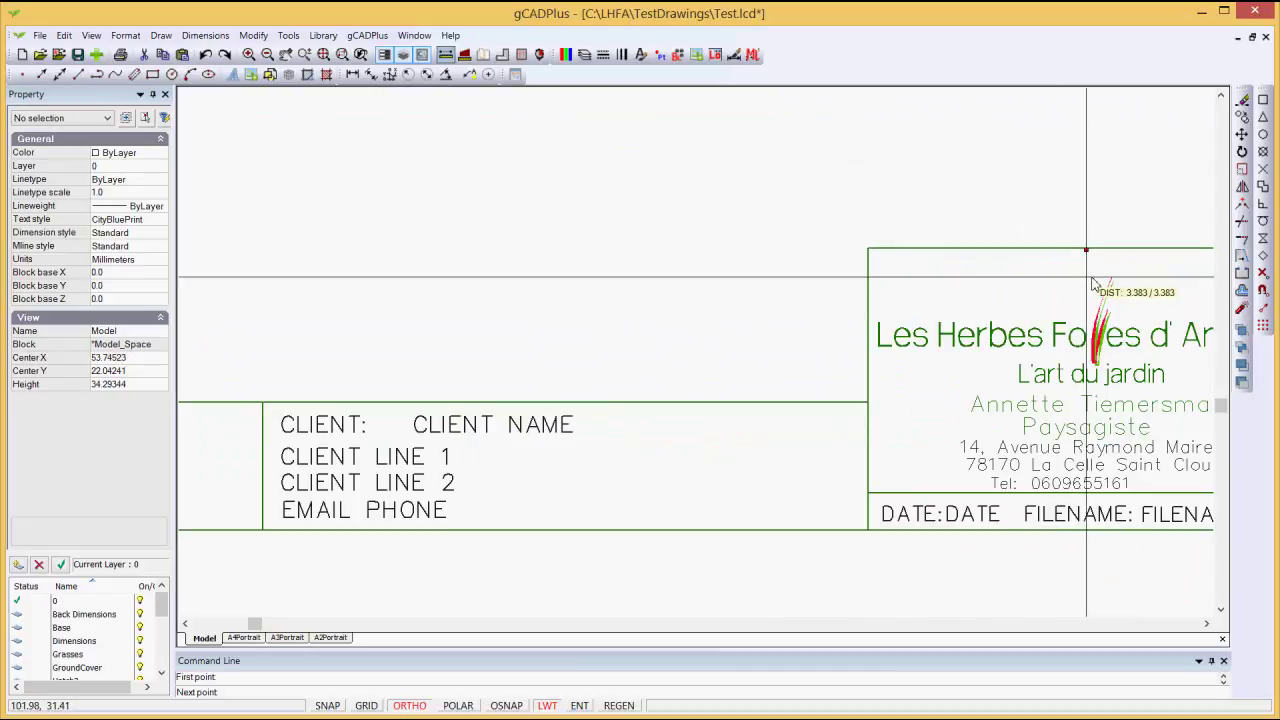
key(Escape)
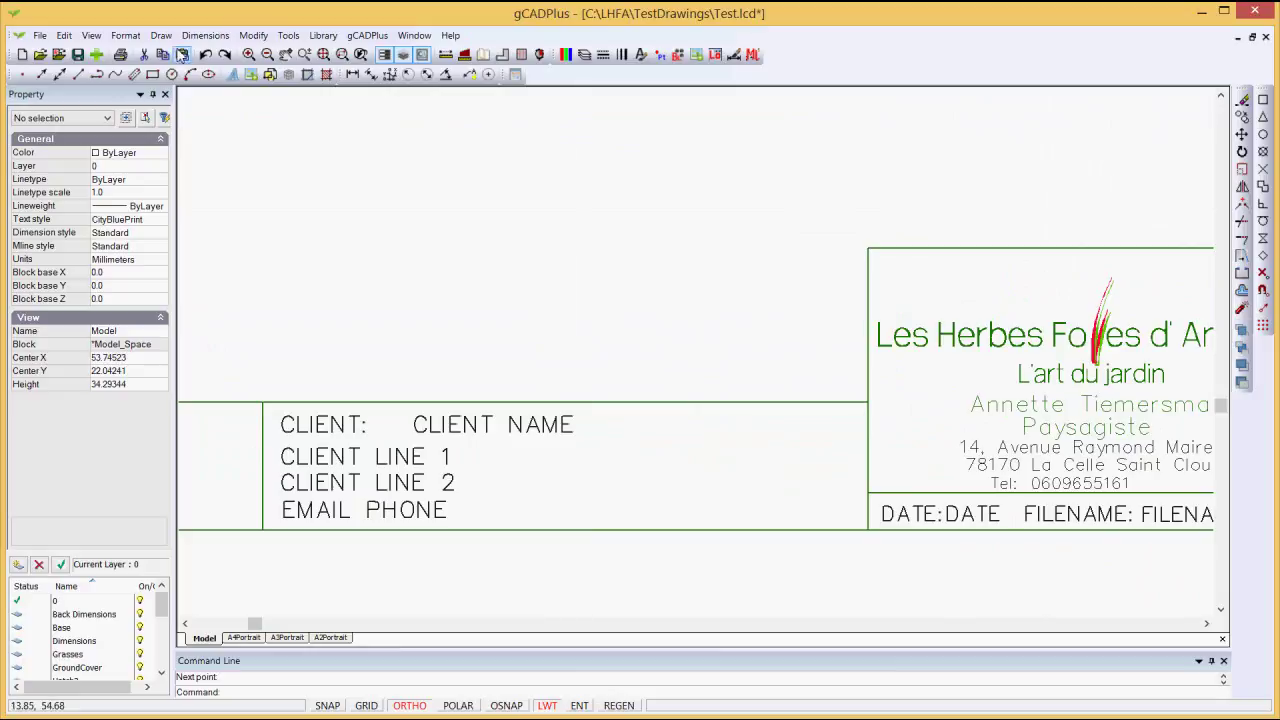
Offset the company box's upper edge line 4 mm downward into the box
click(250, 36)
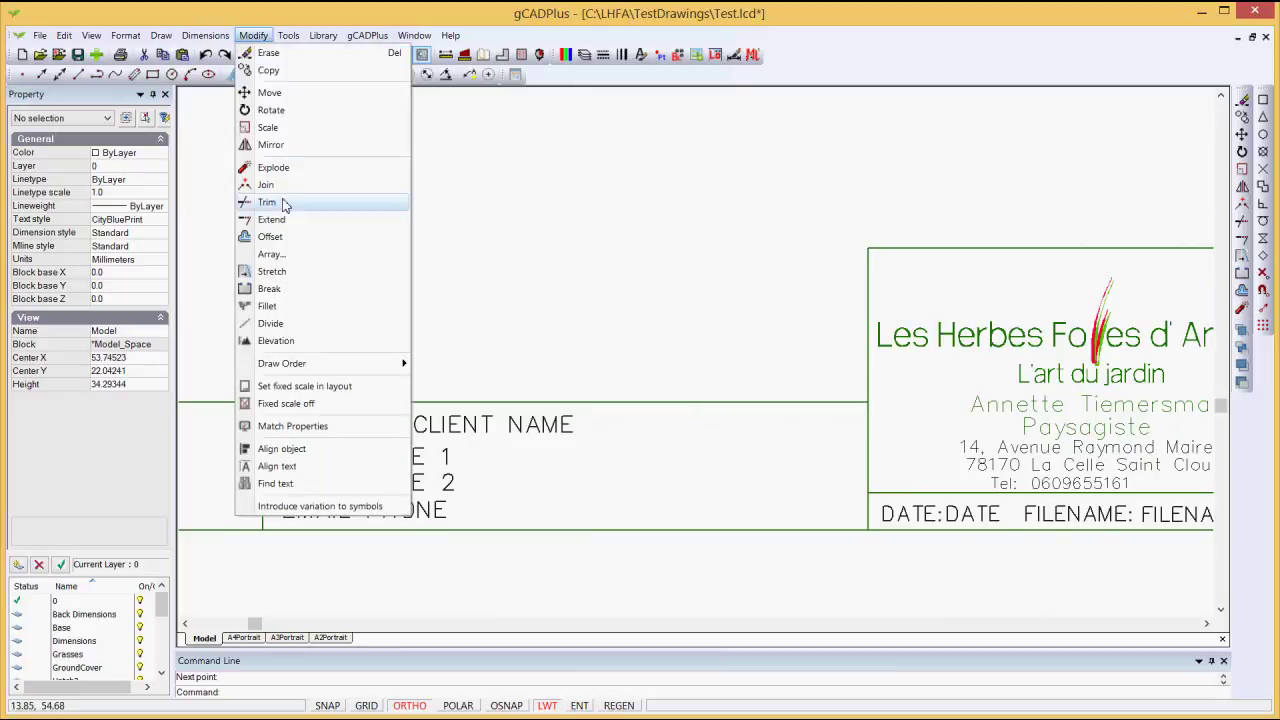
click(290, 237)
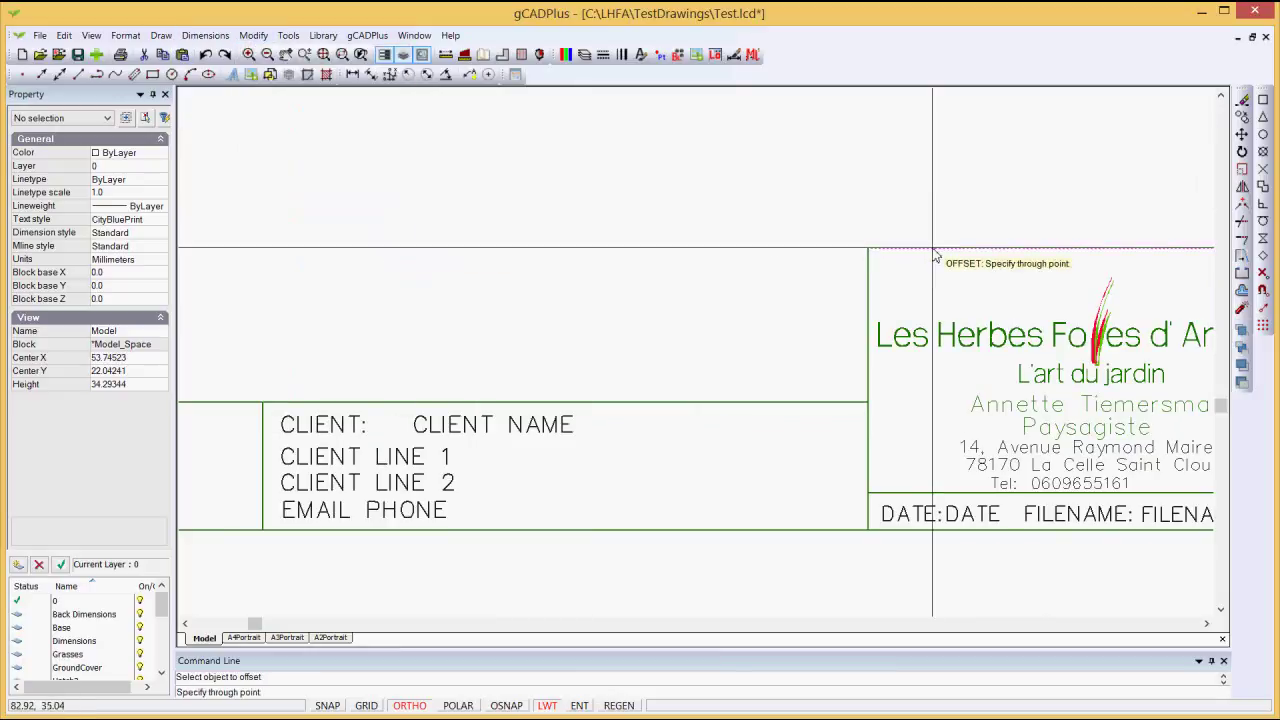
right_click(932, 280)
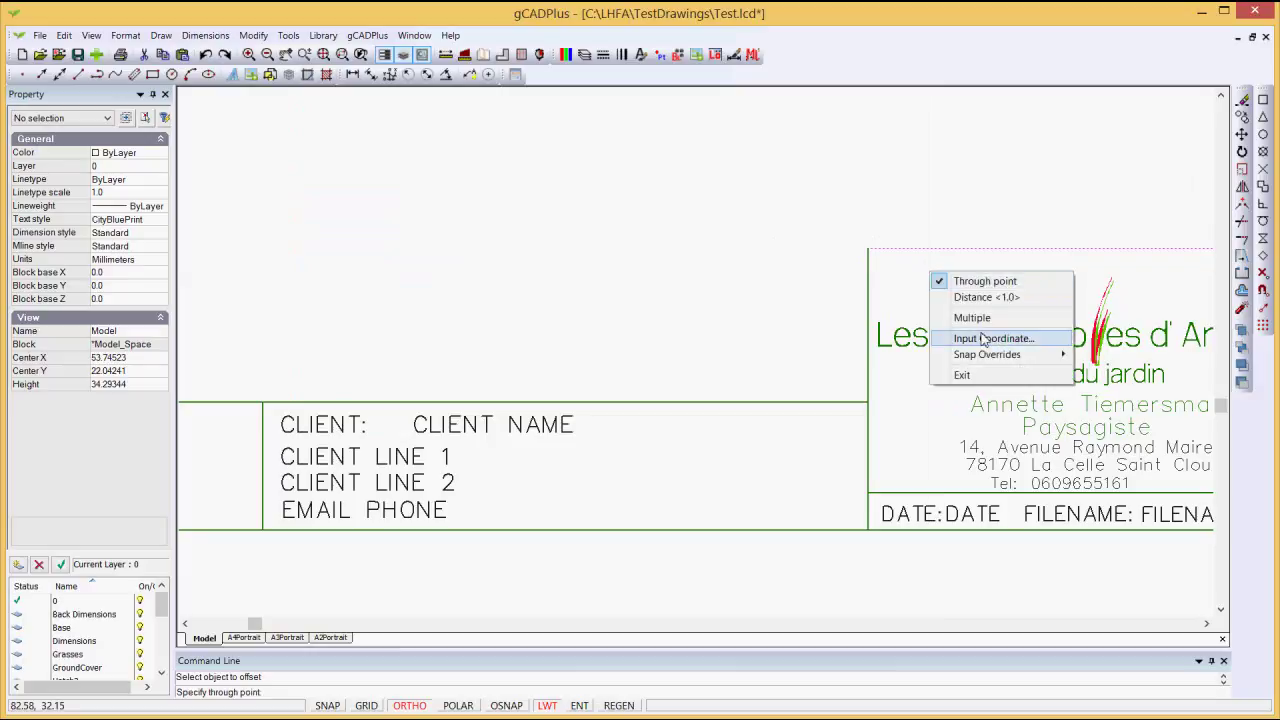
click(982, 298)
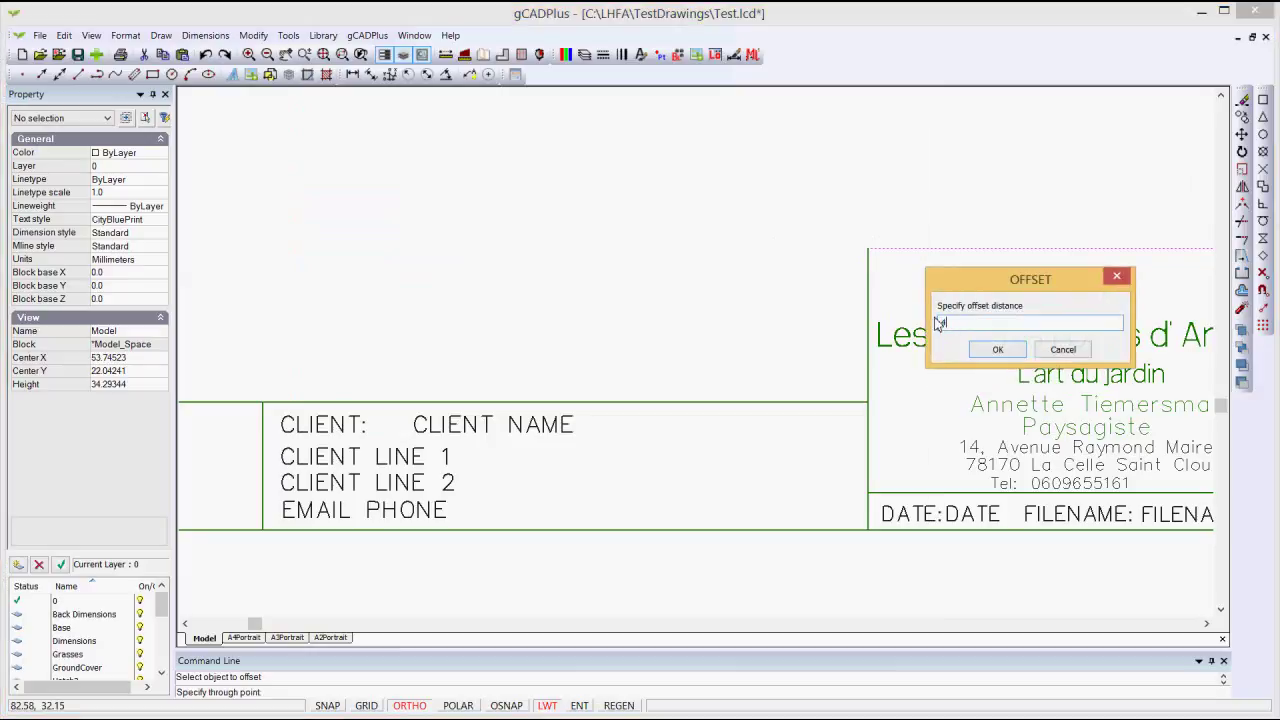
click(997, 350)
click(993, 289)
key(Escape)
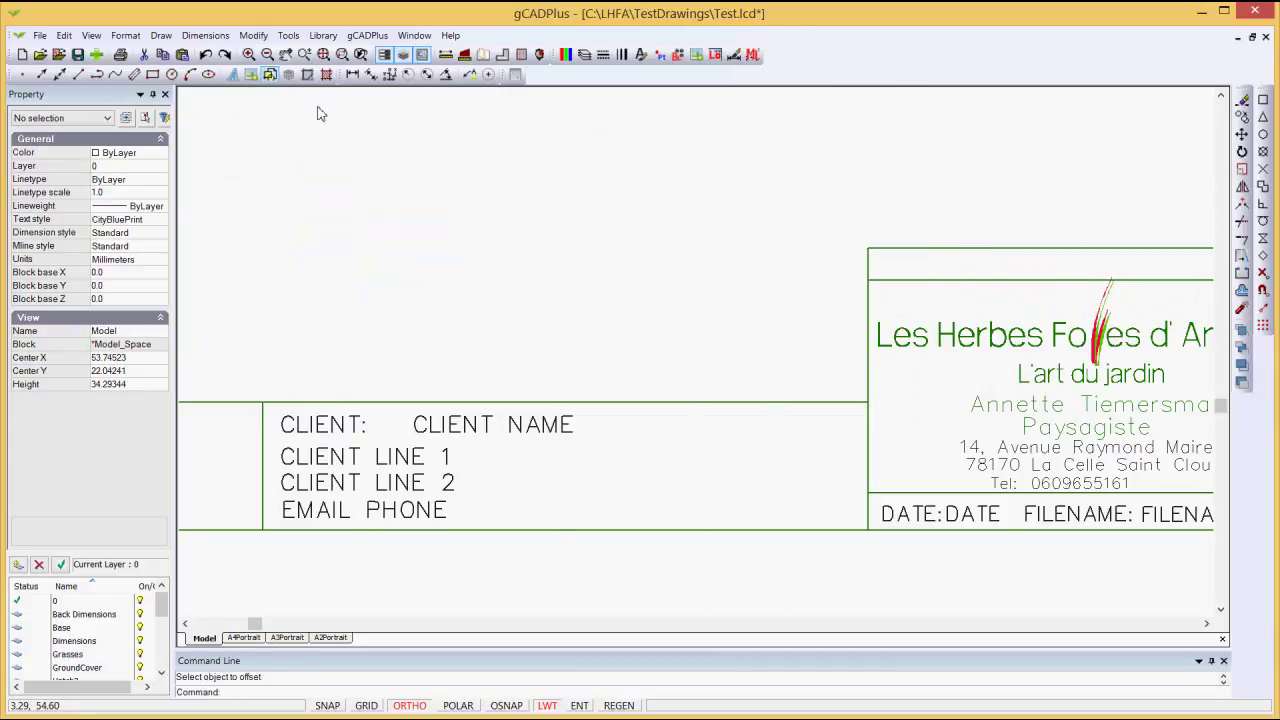
Trim the company box's side lines back to the offset line and erase the original upper edge line
click(253, 36)
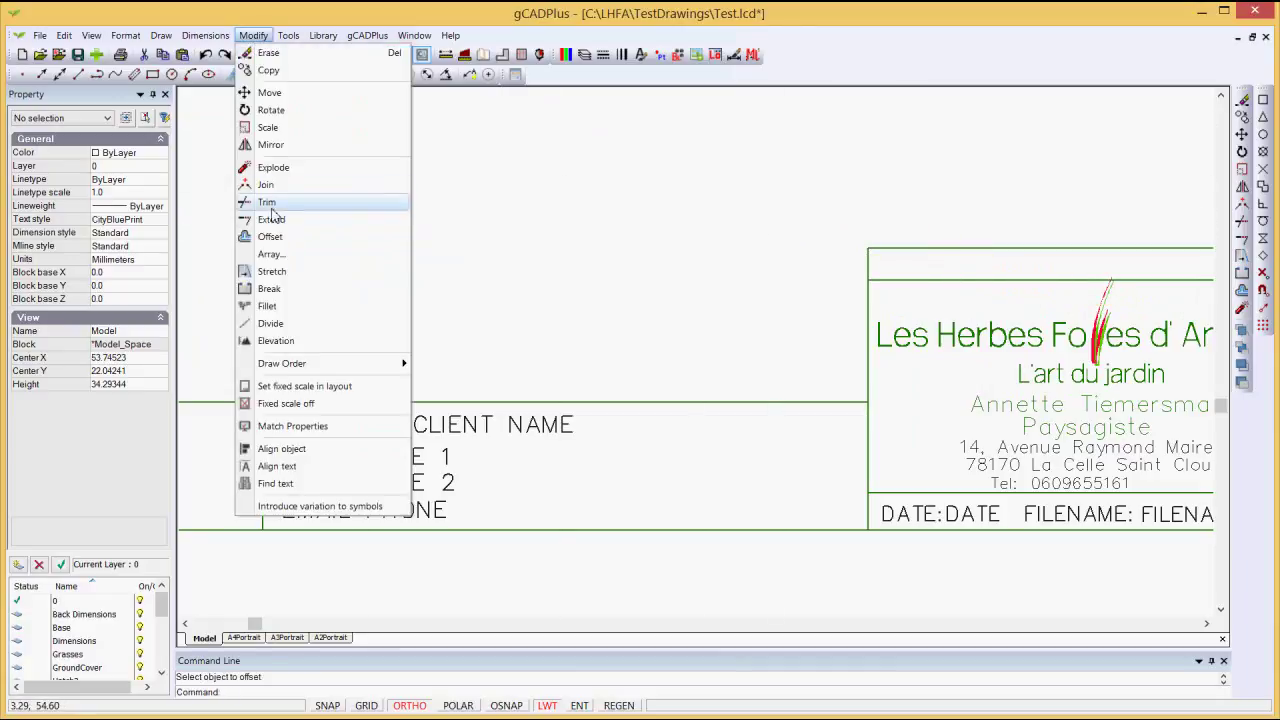
click(268, 203)
scroll(760, 316, down, 3)
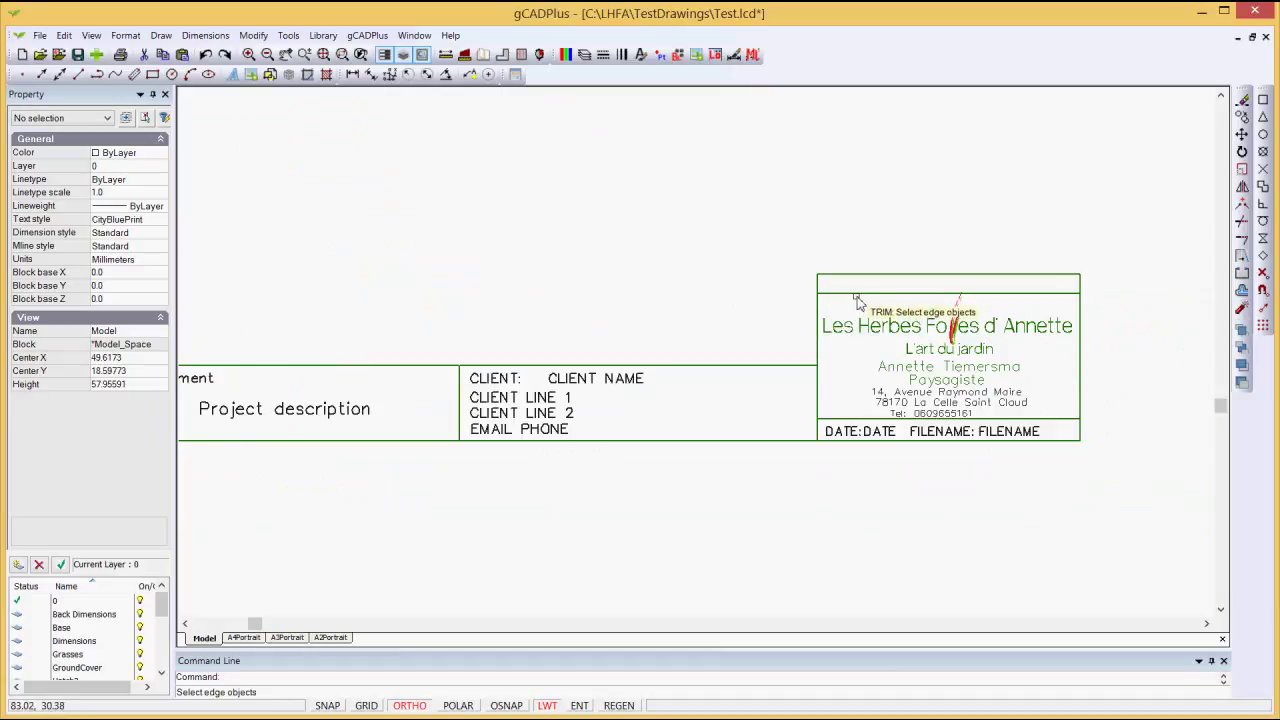
key(Escape)
click(1063, 274)
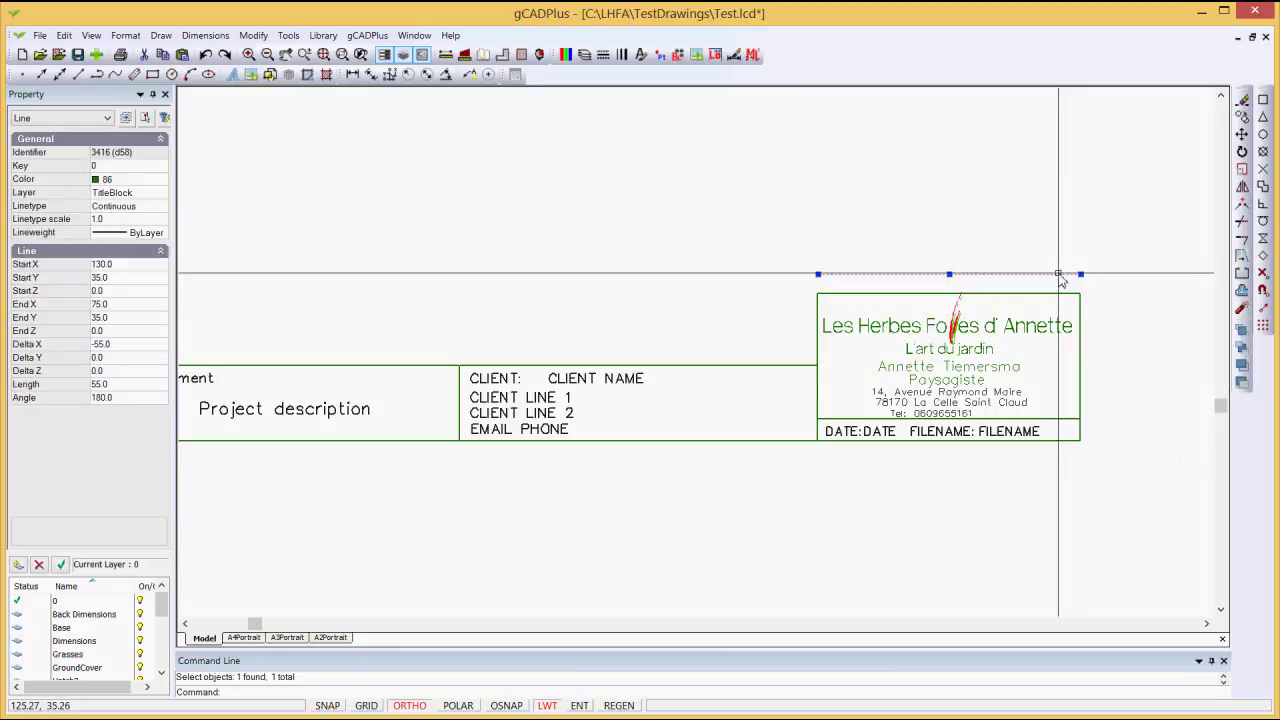
right_click(995, 230)
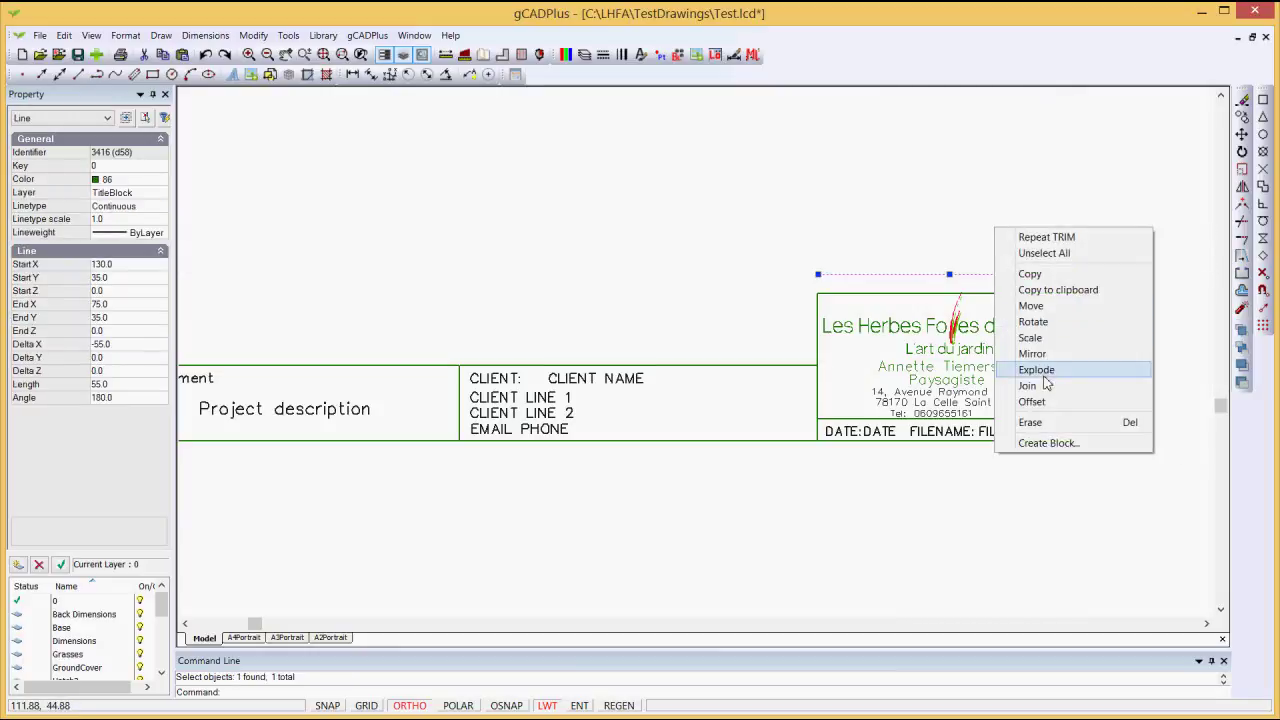
click(1031, 423)
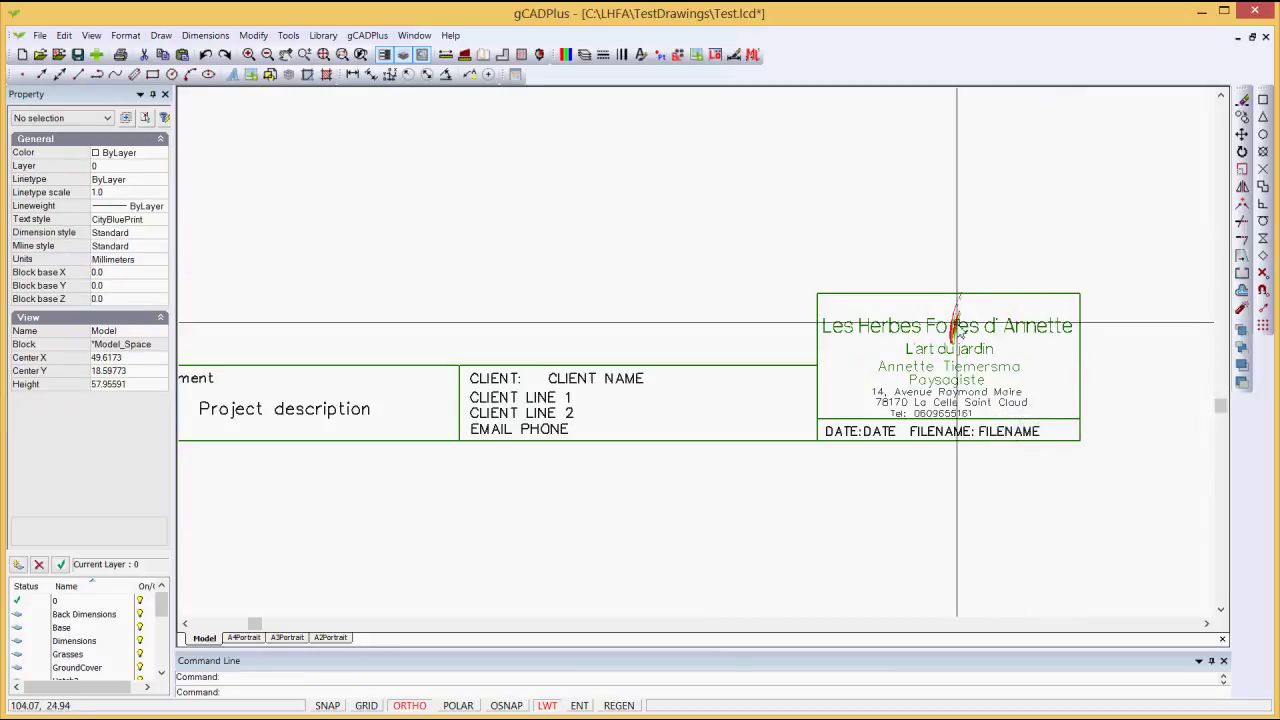
Move the company name, the L'art du jardin slogan and the grass logo straight down so the logo sits inside the lowered box
scroll(952, 316, up, 5)
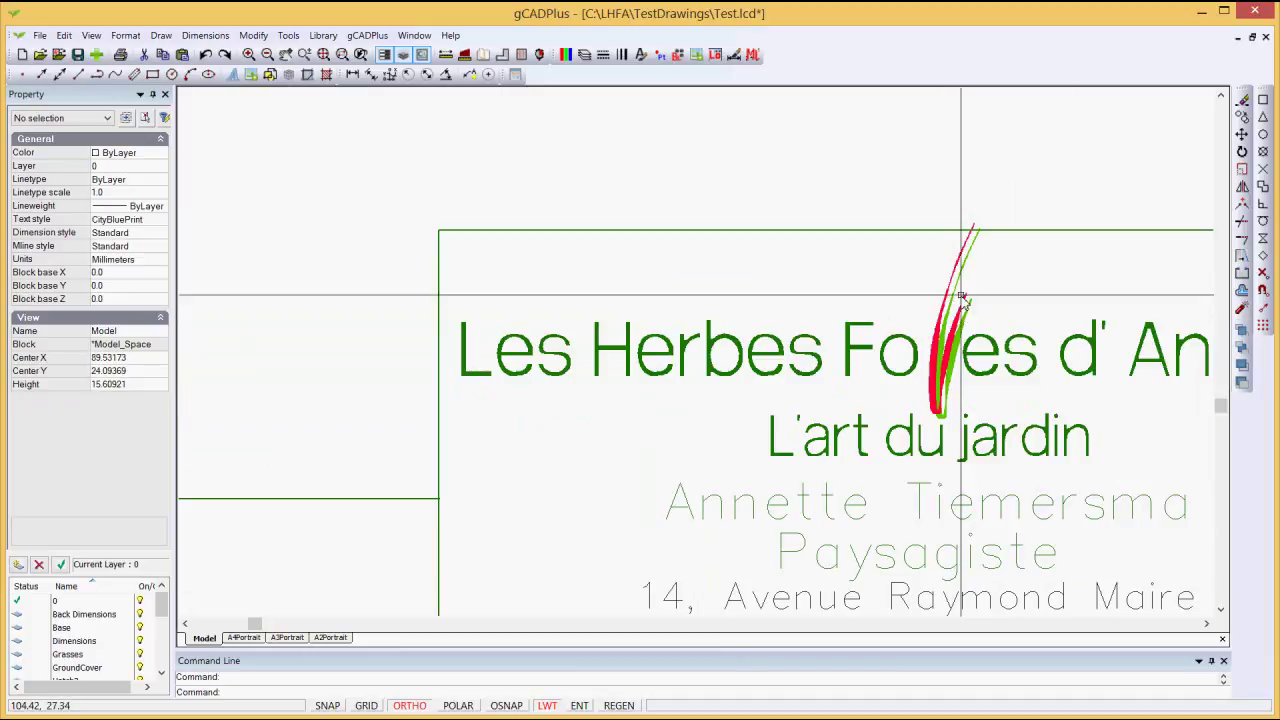
click(997, 437)
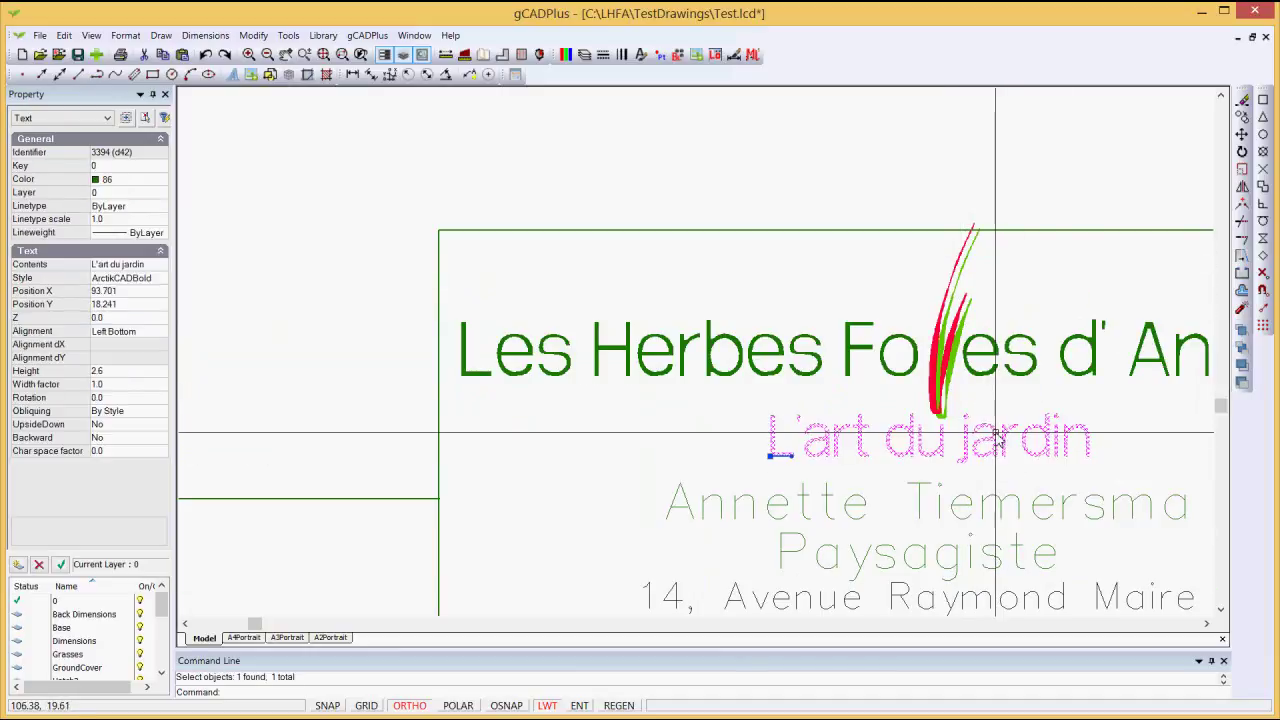
click(978, 368)
drag(945, 388, 866, 289)
right_click(872, 262)
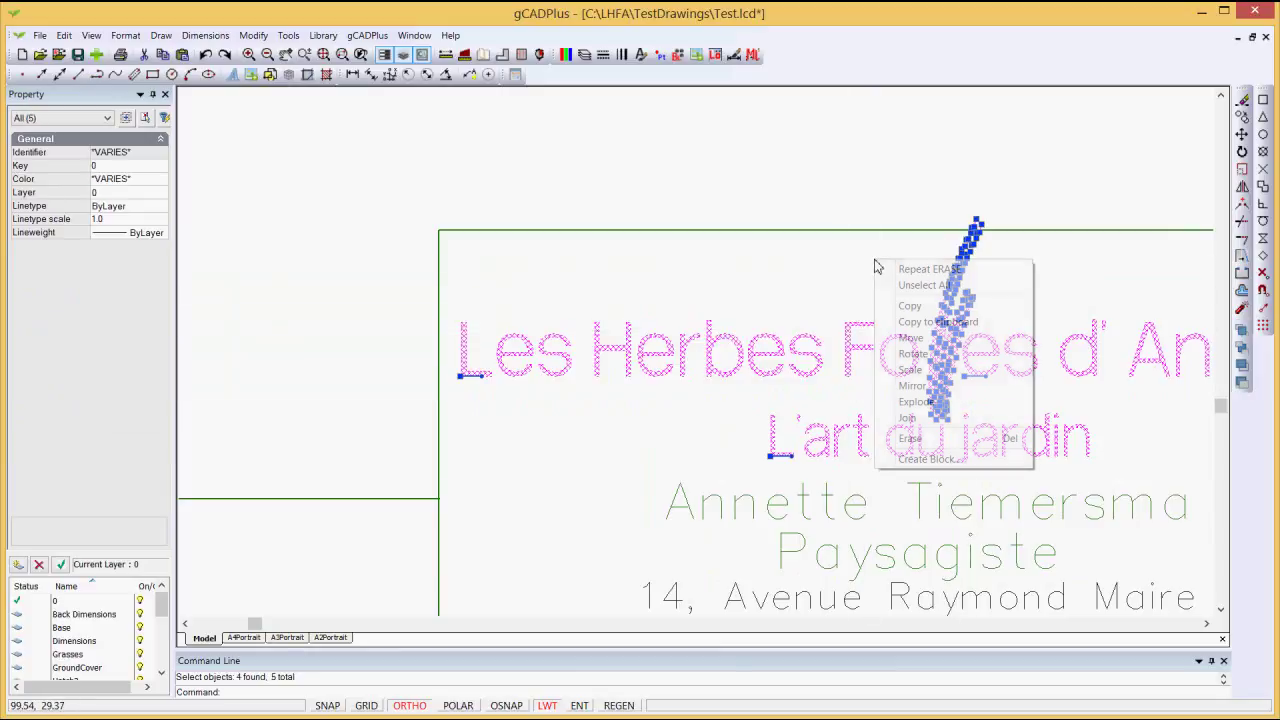
click(910, 337)
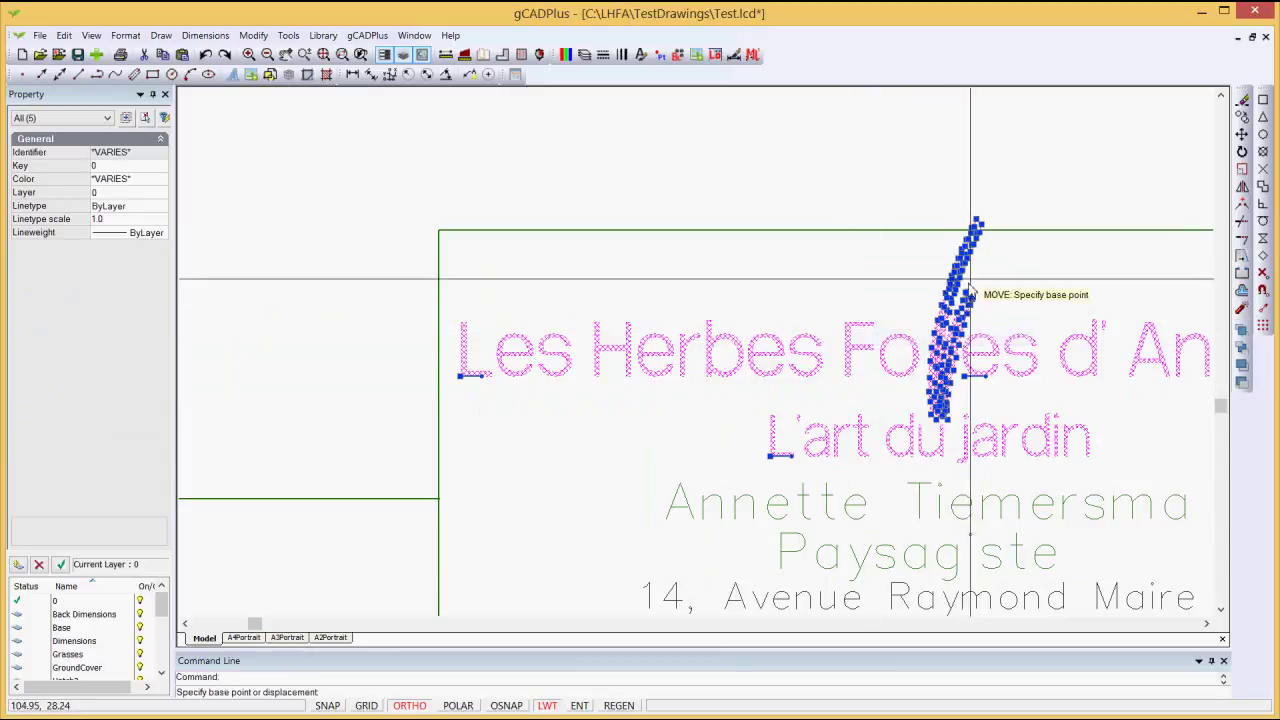
click(976, 221)
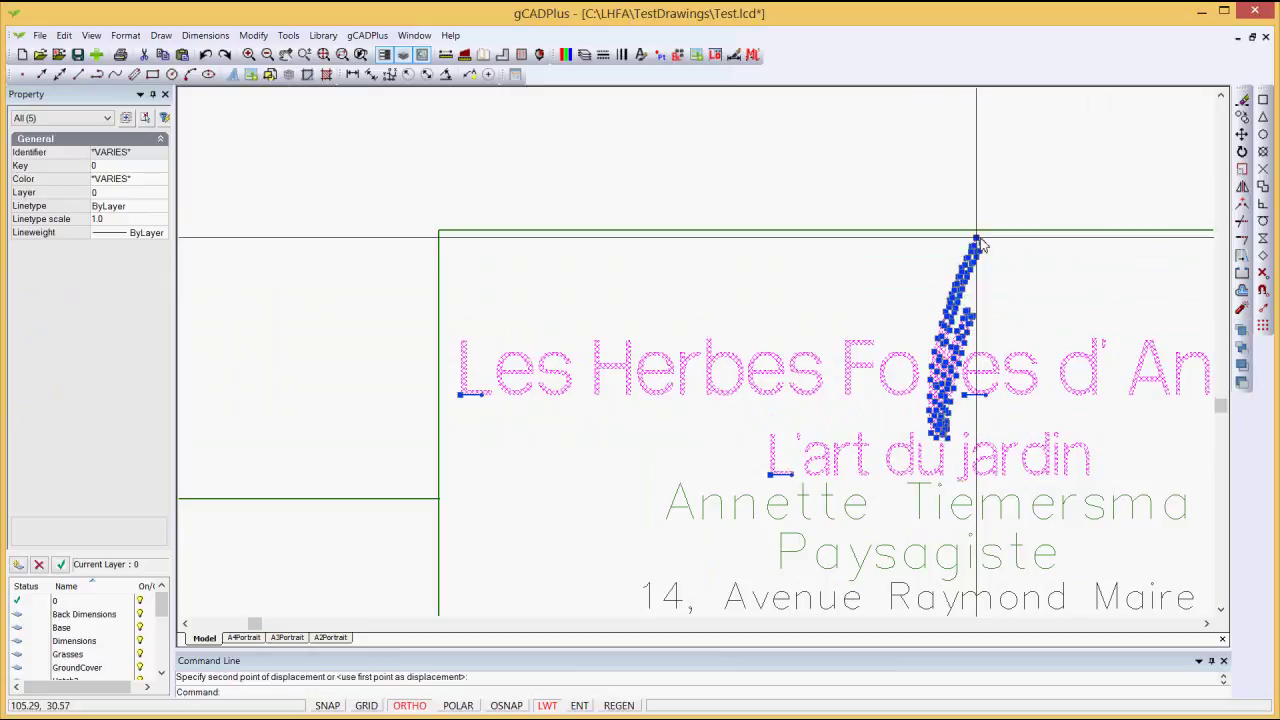
click(976, 243)
scroll(695, 277, down, 2)
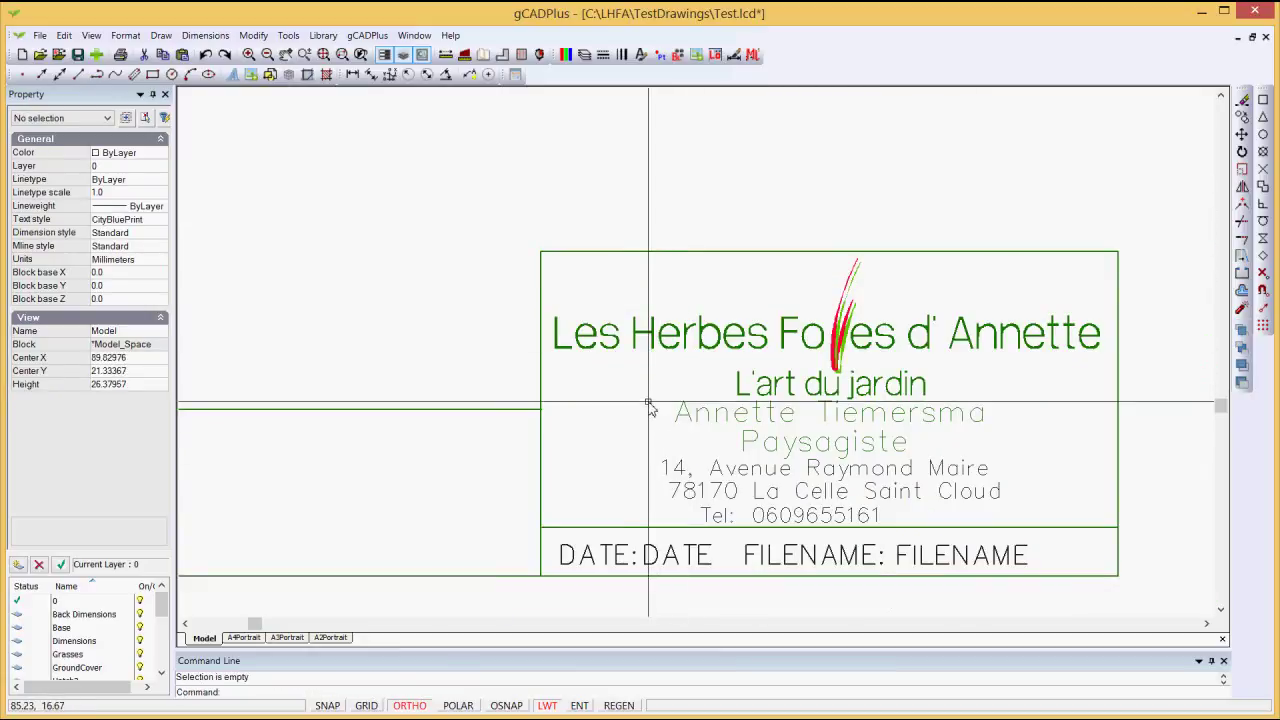
Move the designer's name text slightly down to separate it from the L'art du jardin slogan
scroll(851, 403, up, 1)
click(851, 422)
click(621, 421)
click(623, 429)
key(Escape)
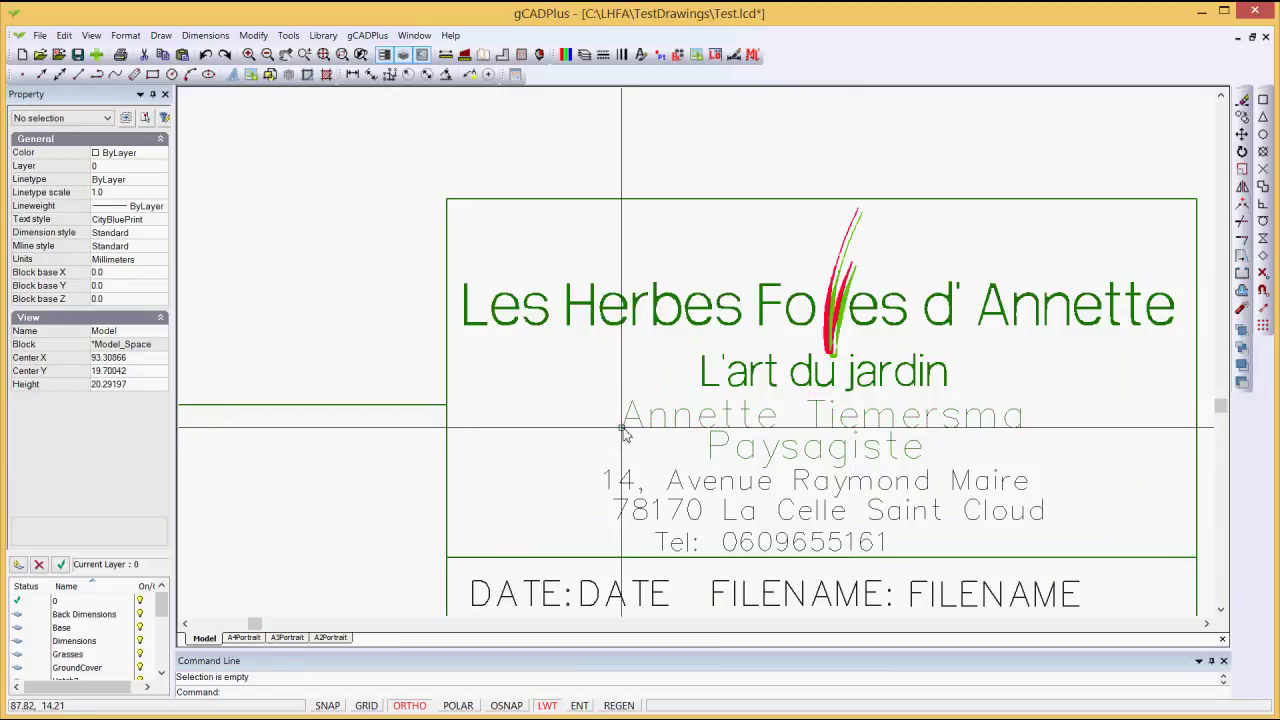
Set the TitleBlock layer's lineweight to 0.25 mm
right_click(812, 158)
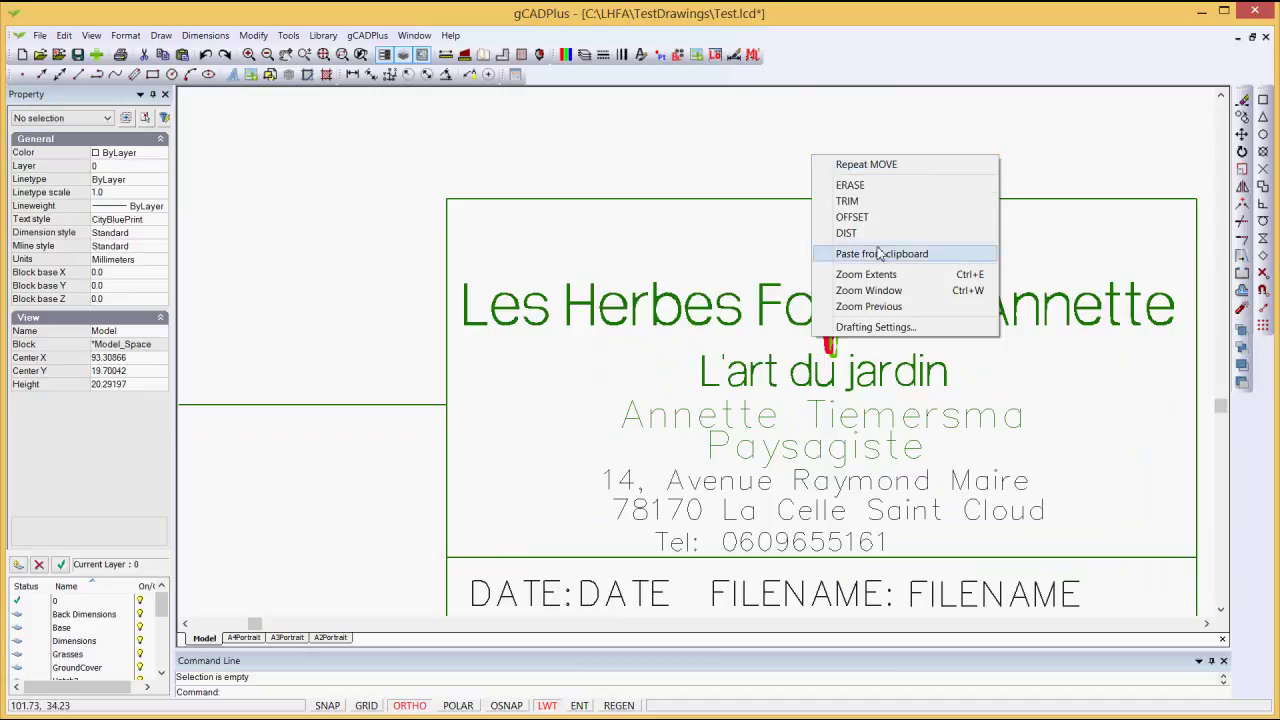
click(900, 306)
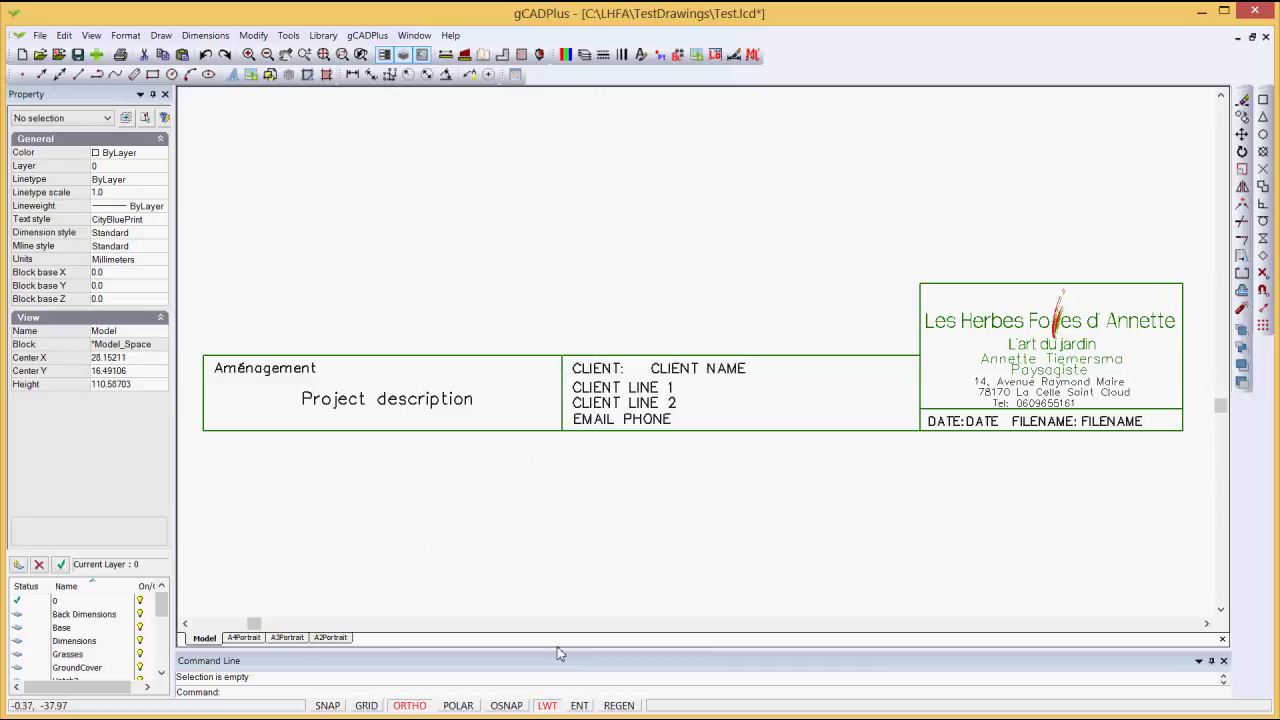
click(548, 706)
click(584, 54)
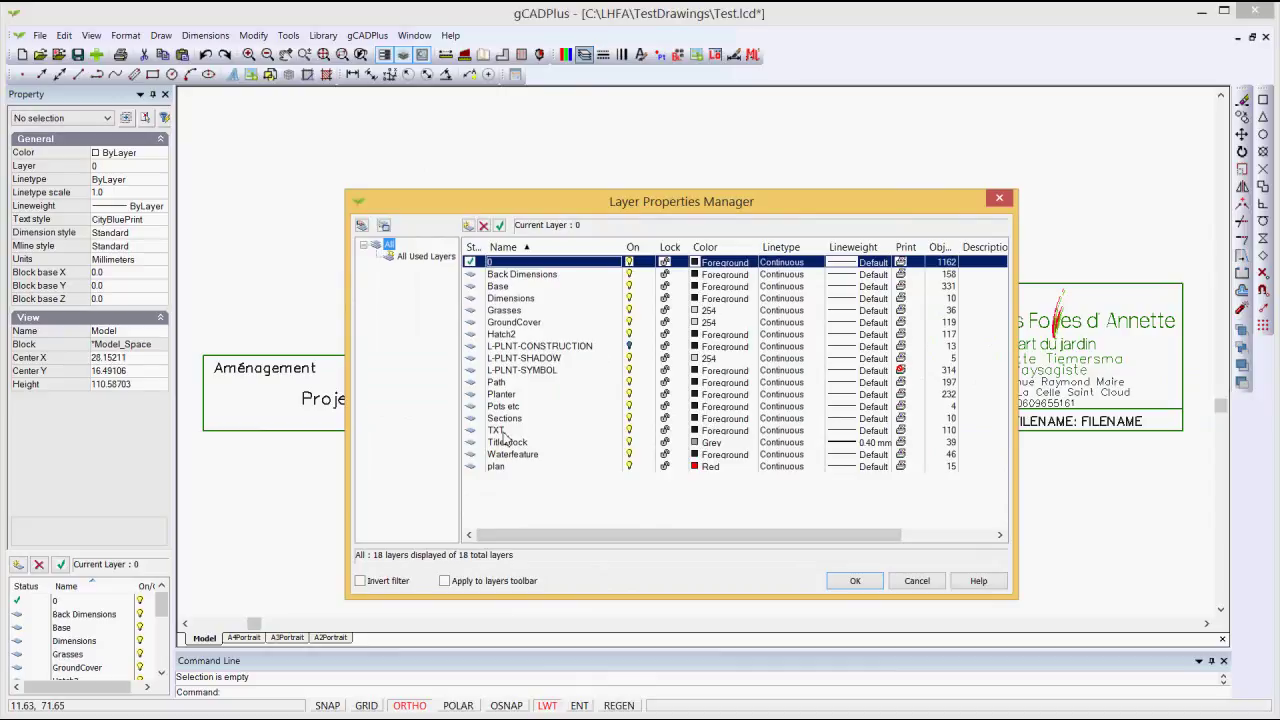
click(850, 446)
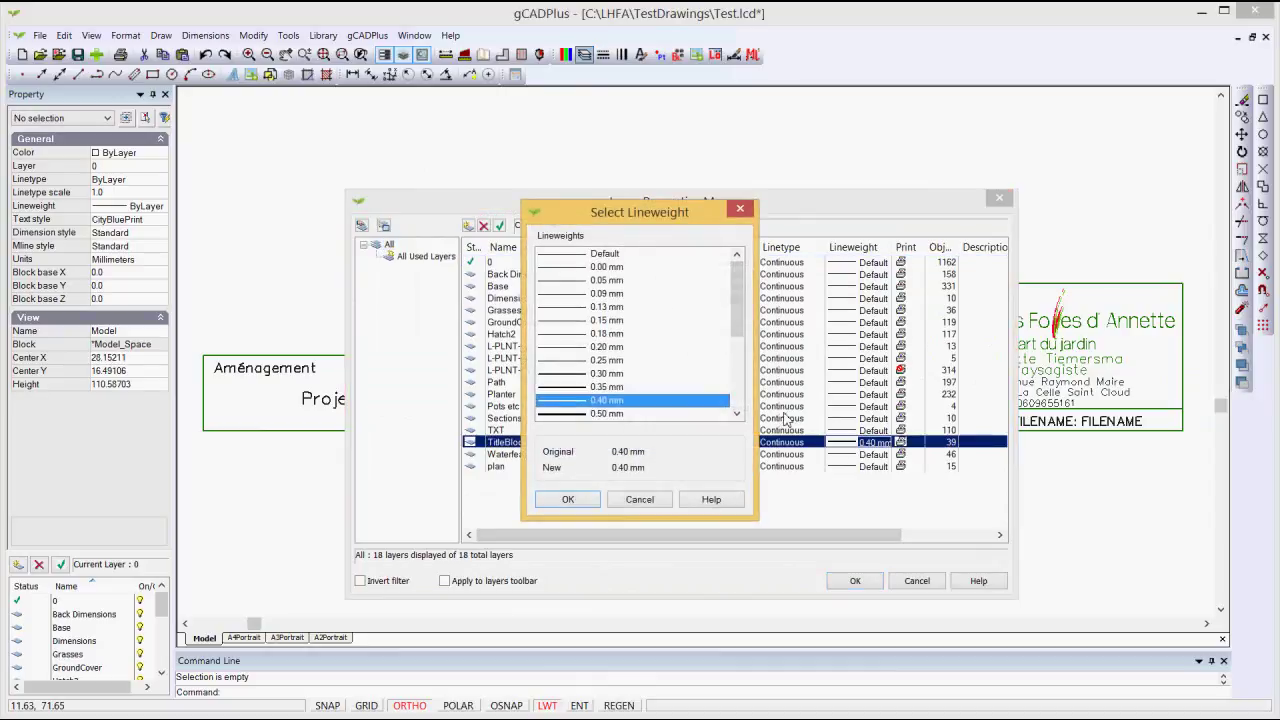
click(574, 360)
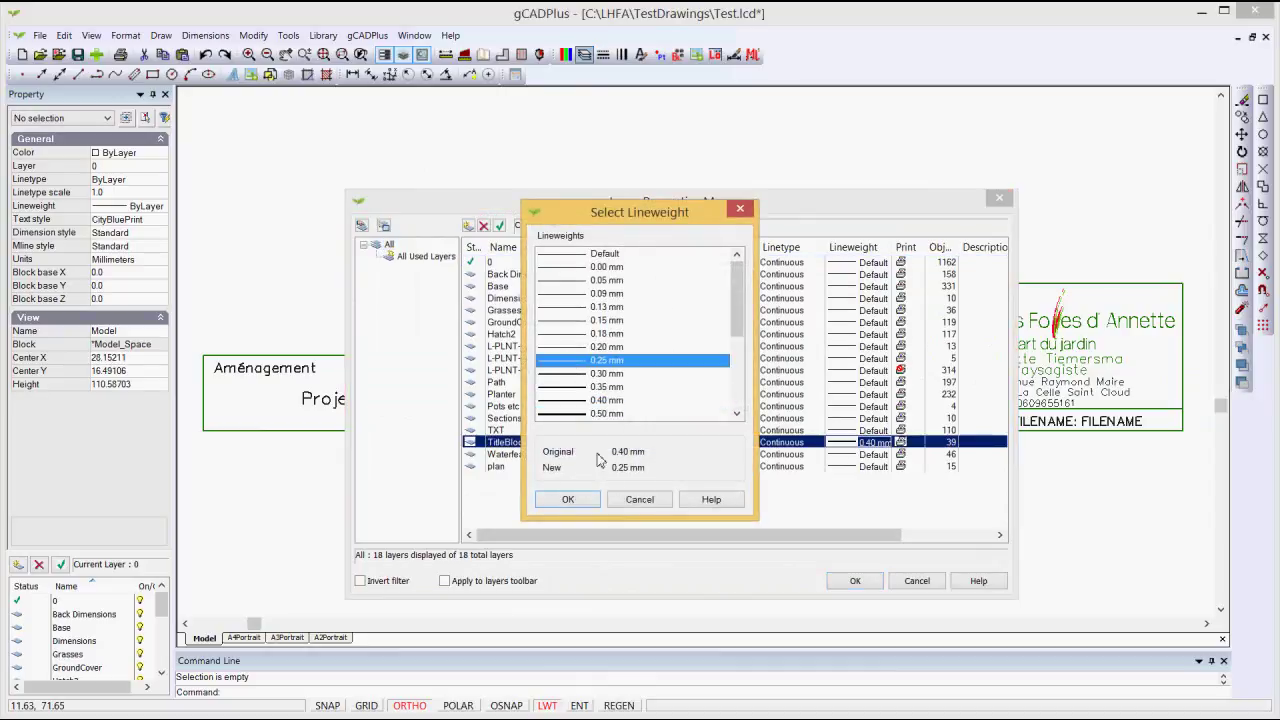
click(568, 499)
click(852, 581)
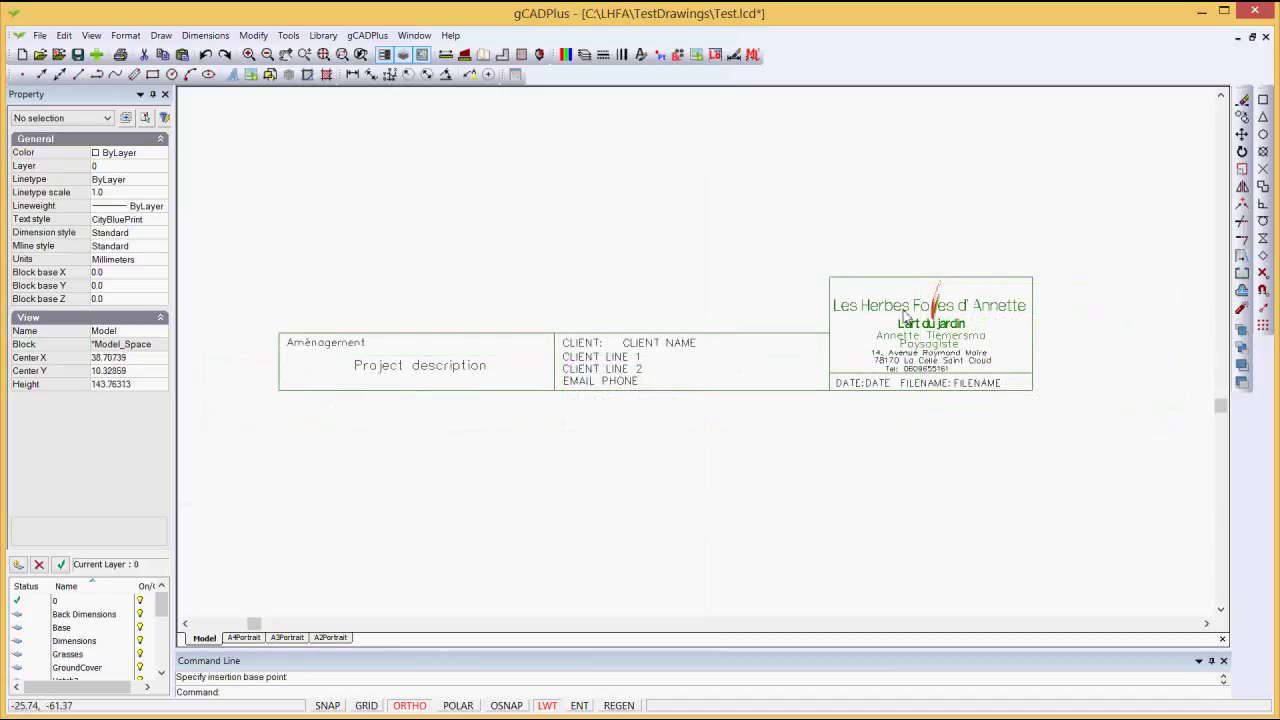
Inspect the title block's placement on the A4Portrait, A3Portrait and A2Portrait layouts
click(251, 640)
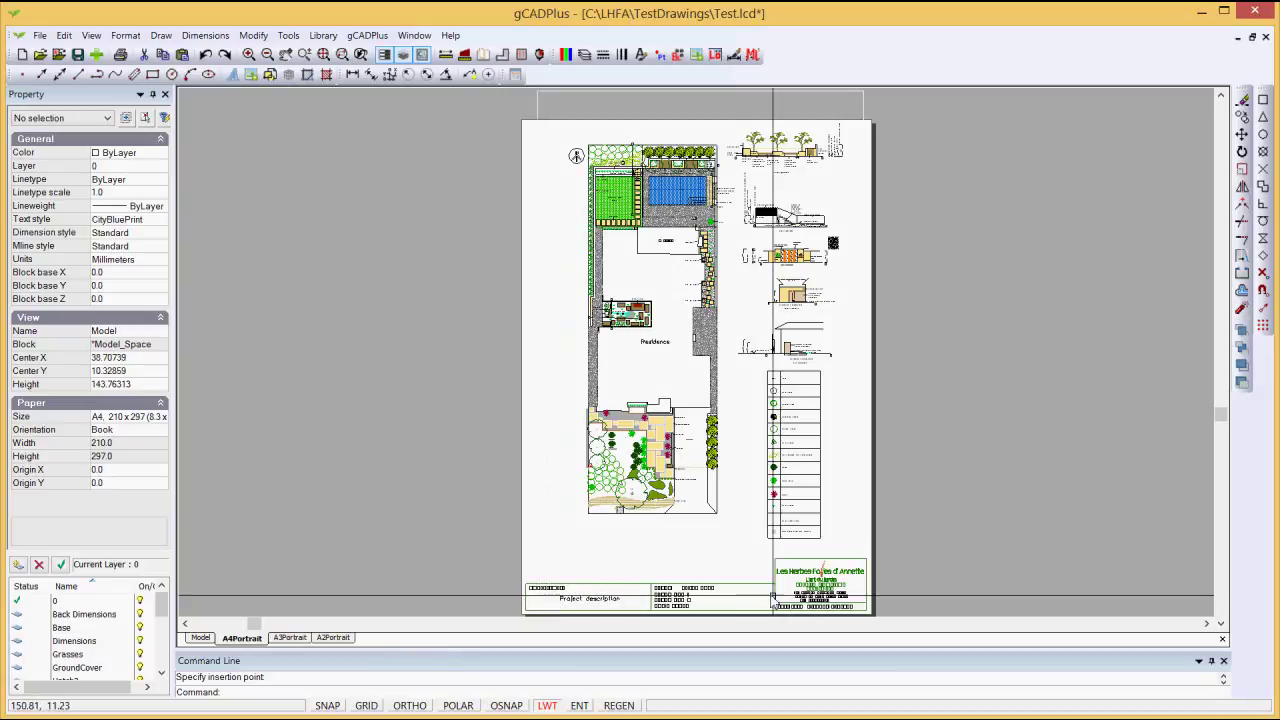
scroll(762, 596, up, 2)
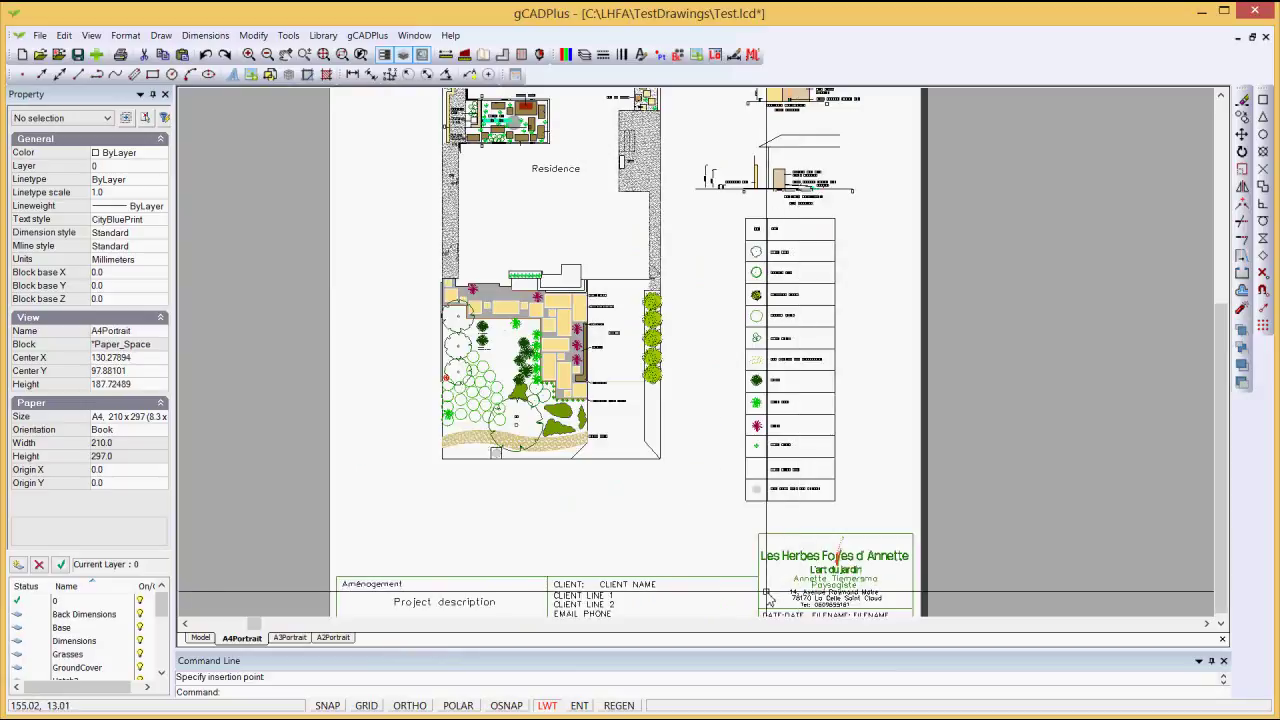
scroll(766, 597, down, 1)
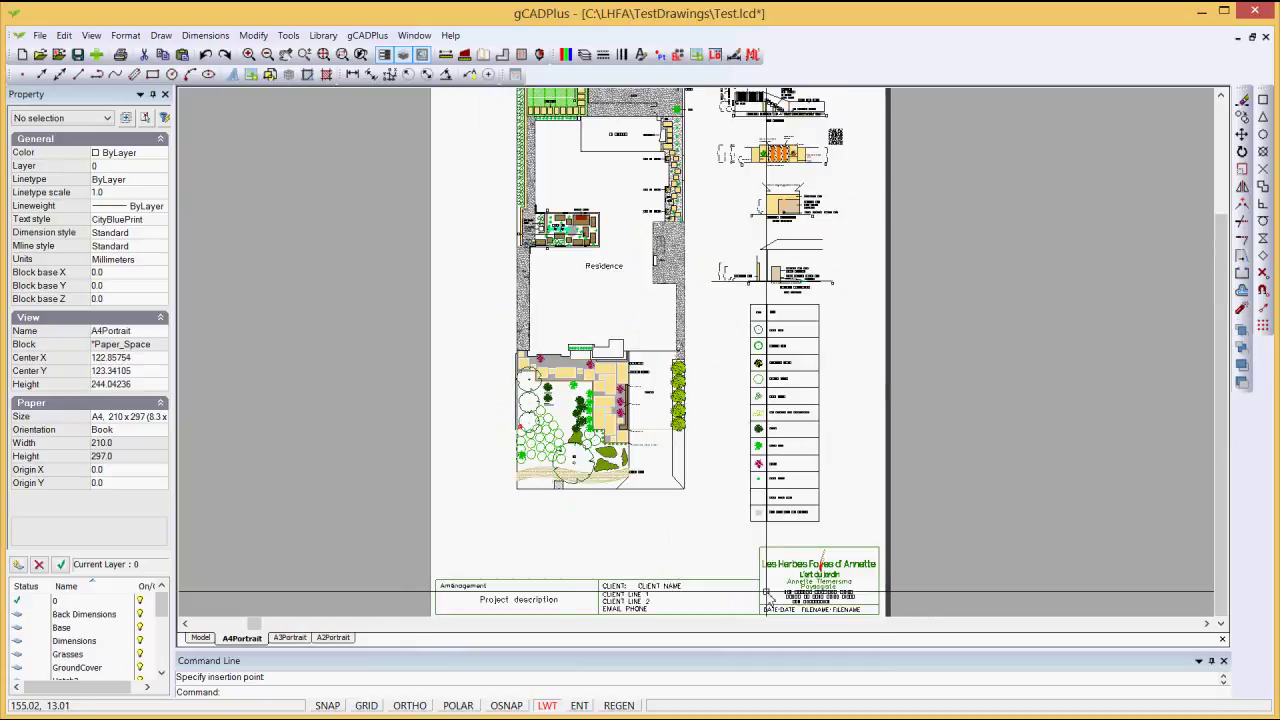
click(288, 640)
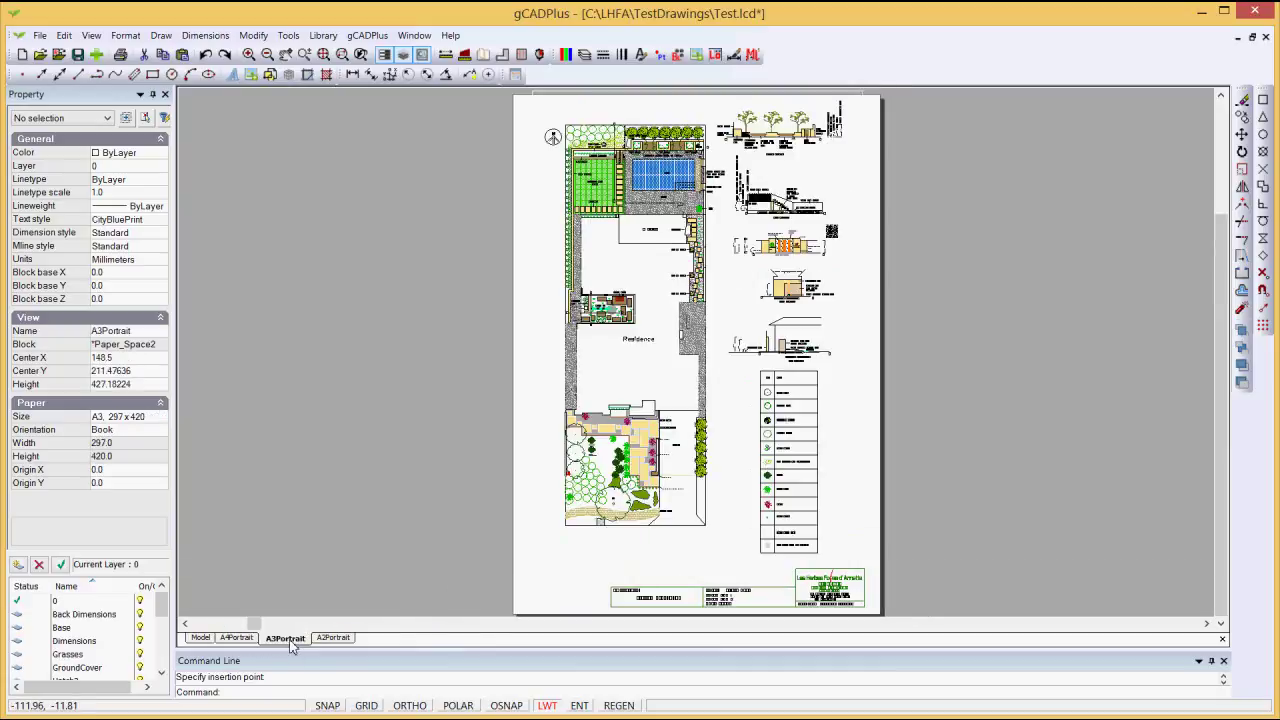
click(330, 639)
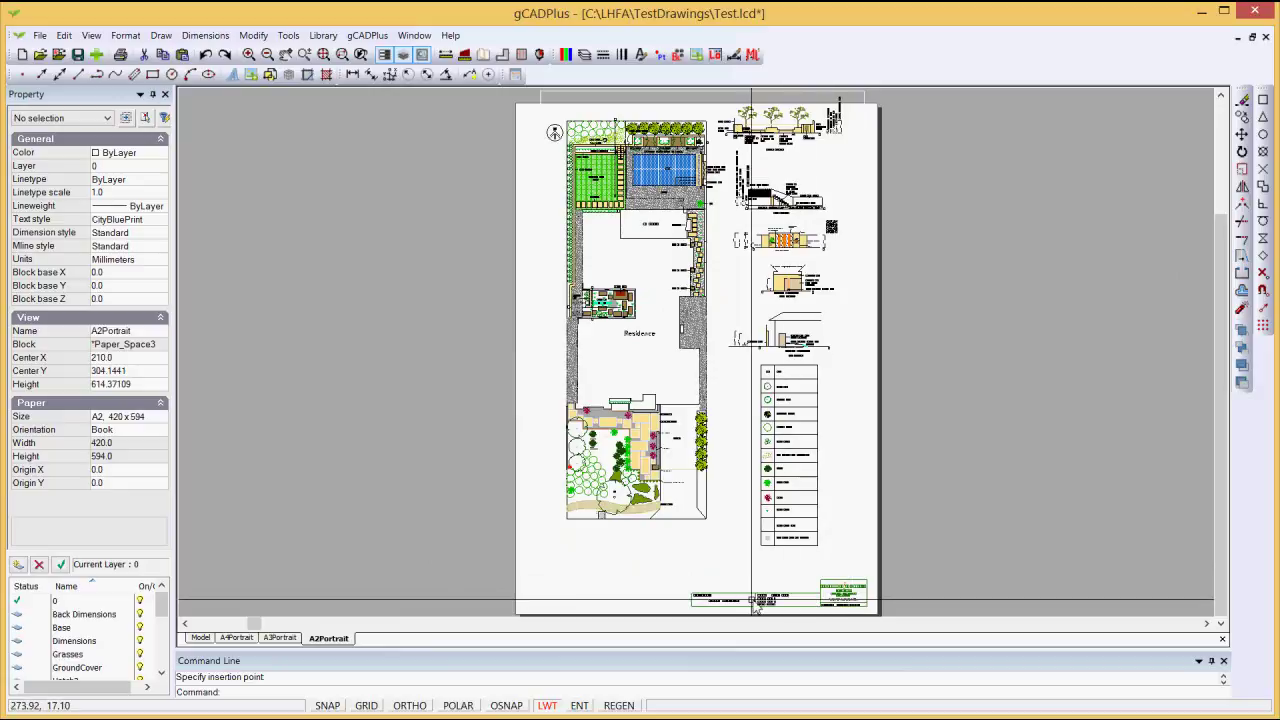
Select the drawing viewport on the A4Portrait layout to see its extents and return to model space
click(238, 638)
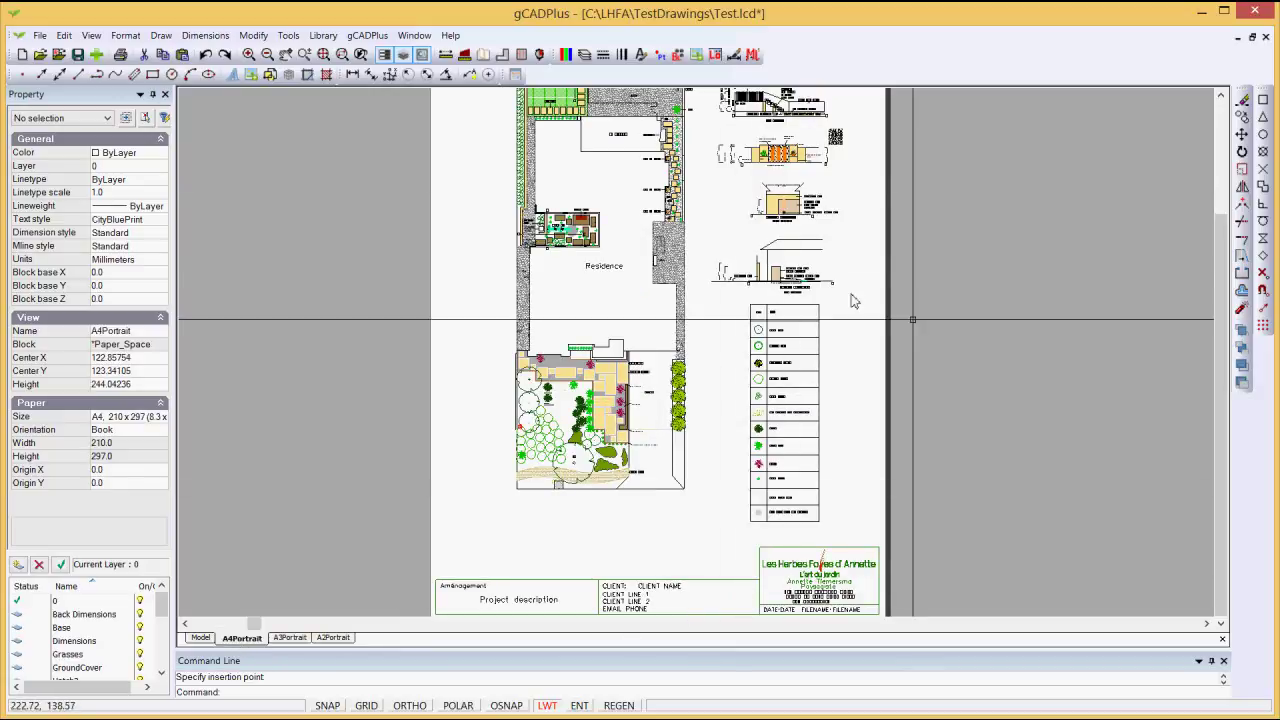
click(941, 344)
click(893, 293)
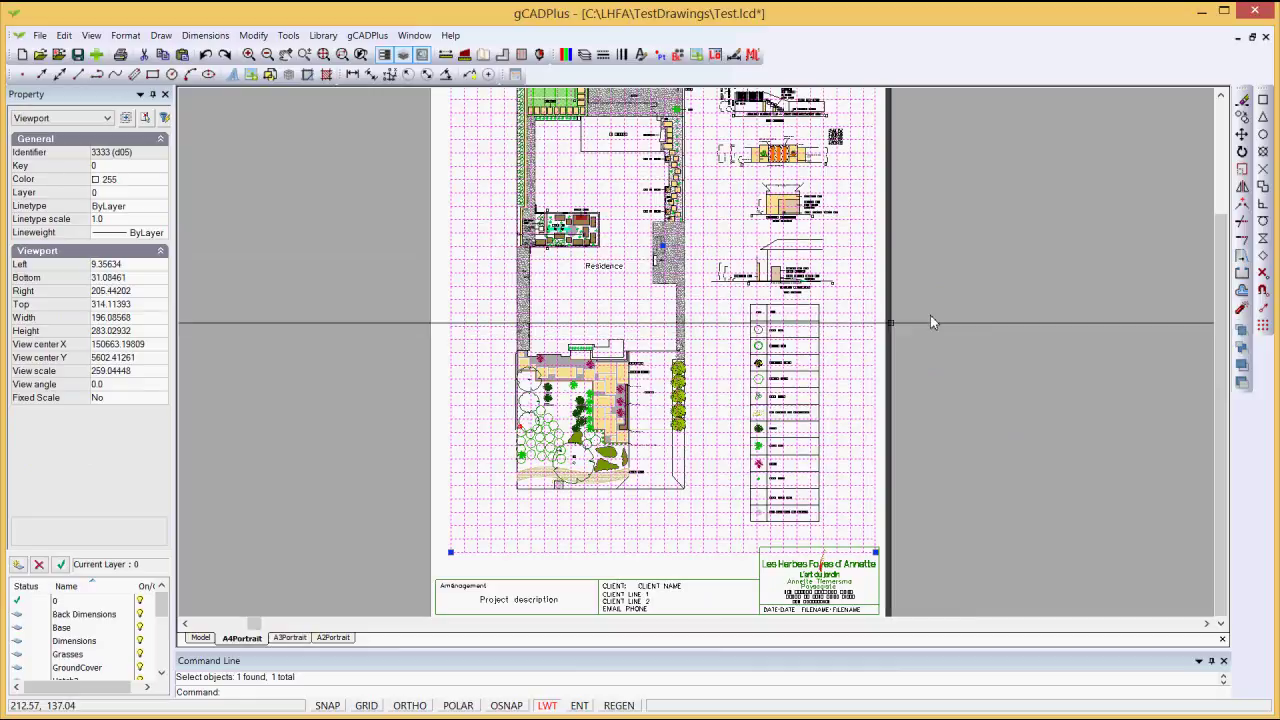
click(200, 638)
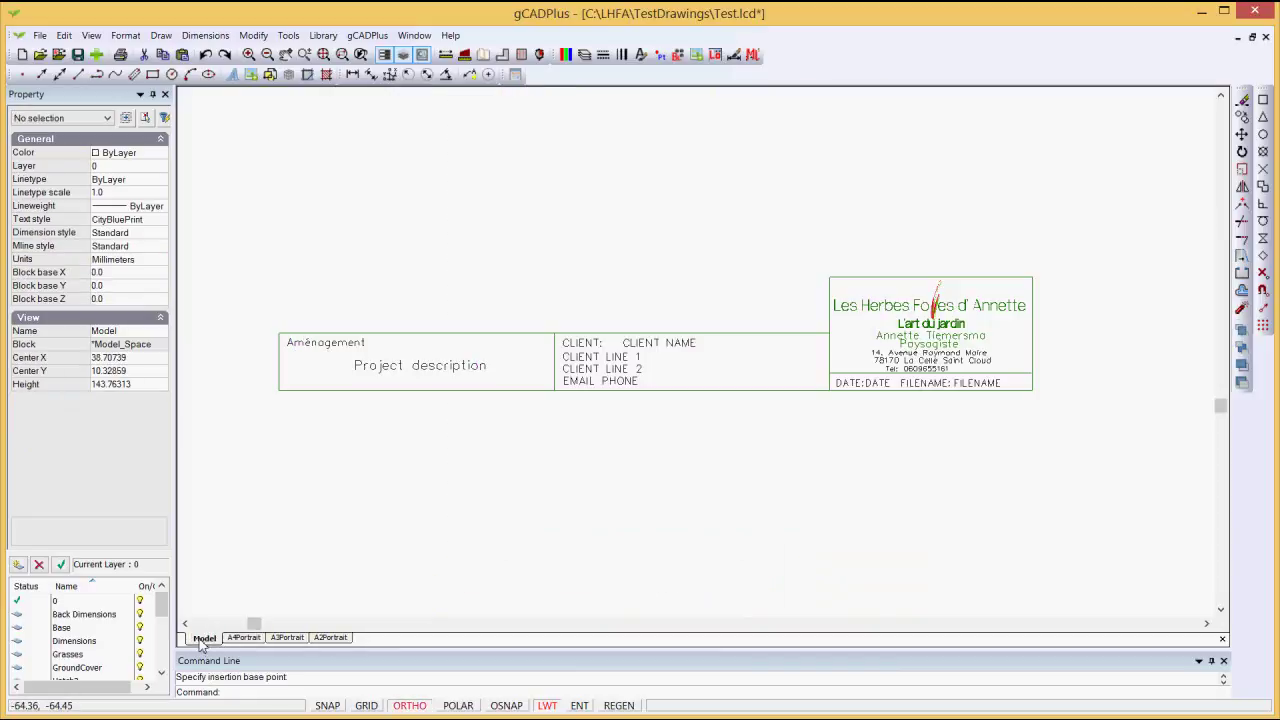